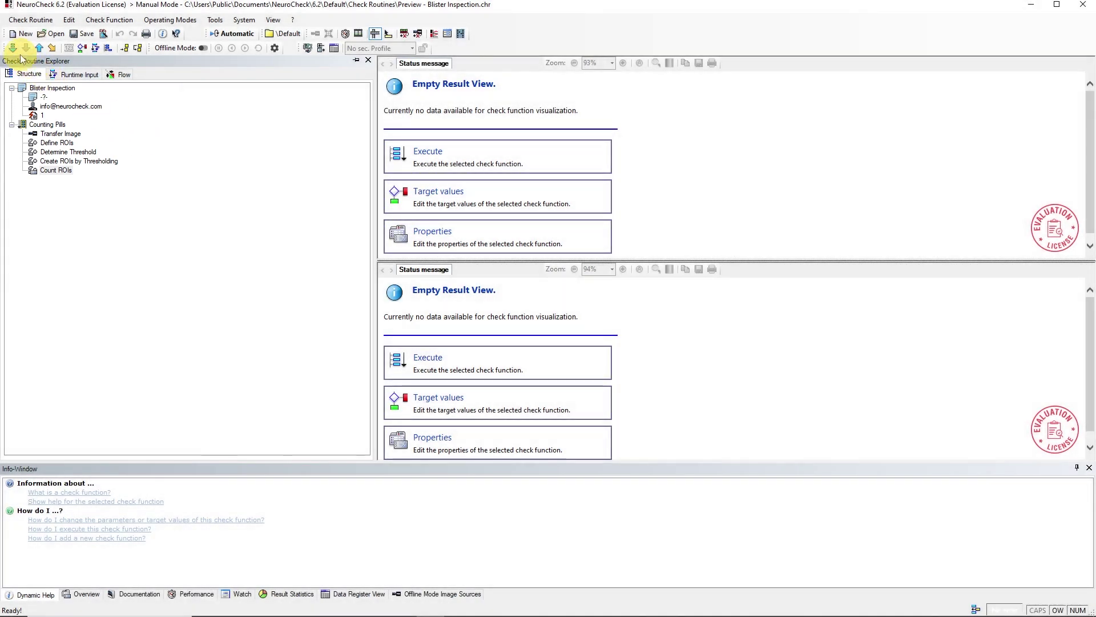
Step: Execute the Blister Inspection routine at Count ROIs to outline the pills and count 10
click(13, 48)
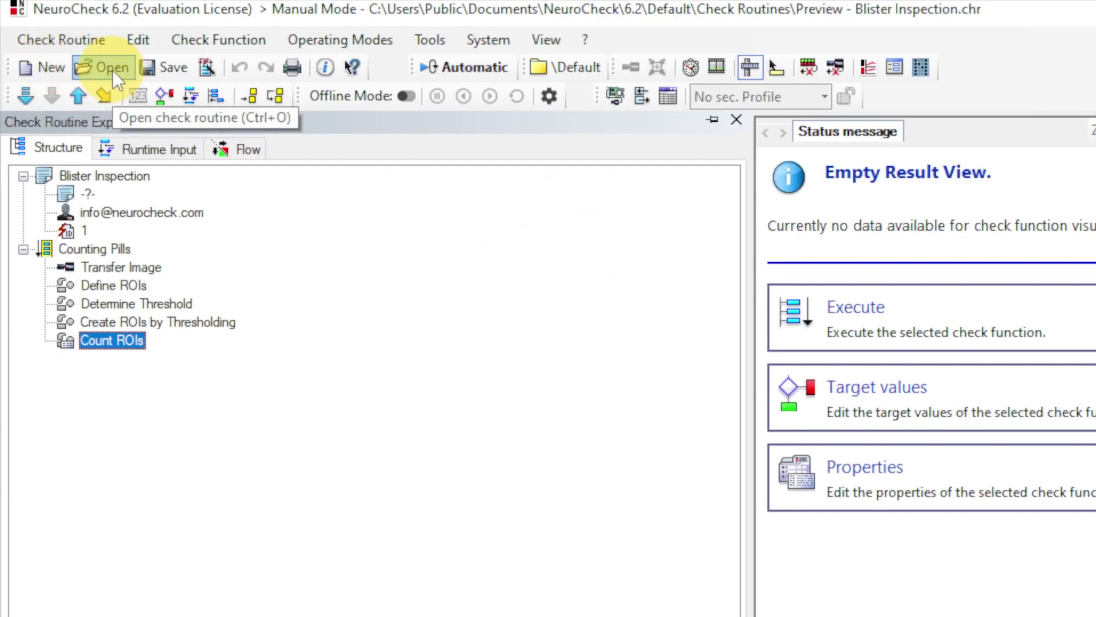
Step: Create a new untitled check routine and view the routine and Check 1 details
click(86, 41)
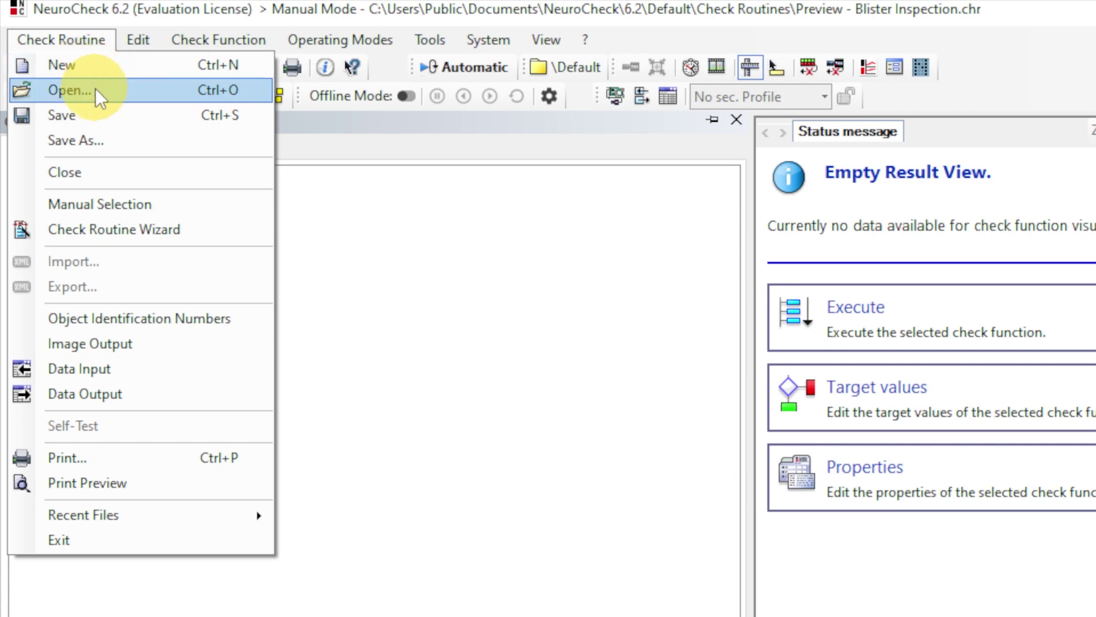
click(306, 145)
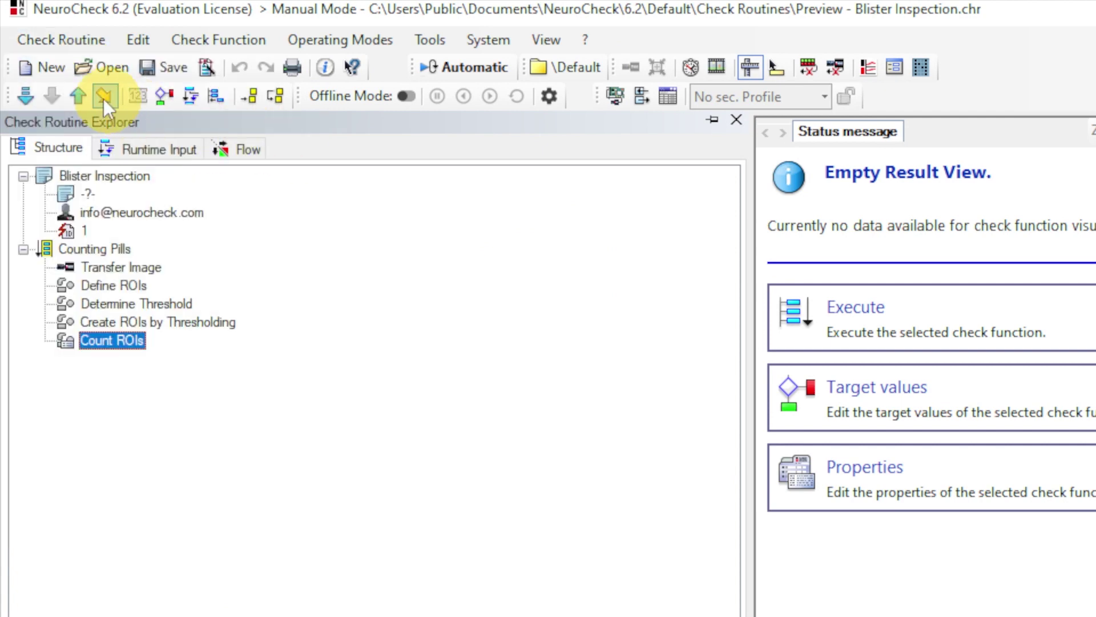
click(36, 67)
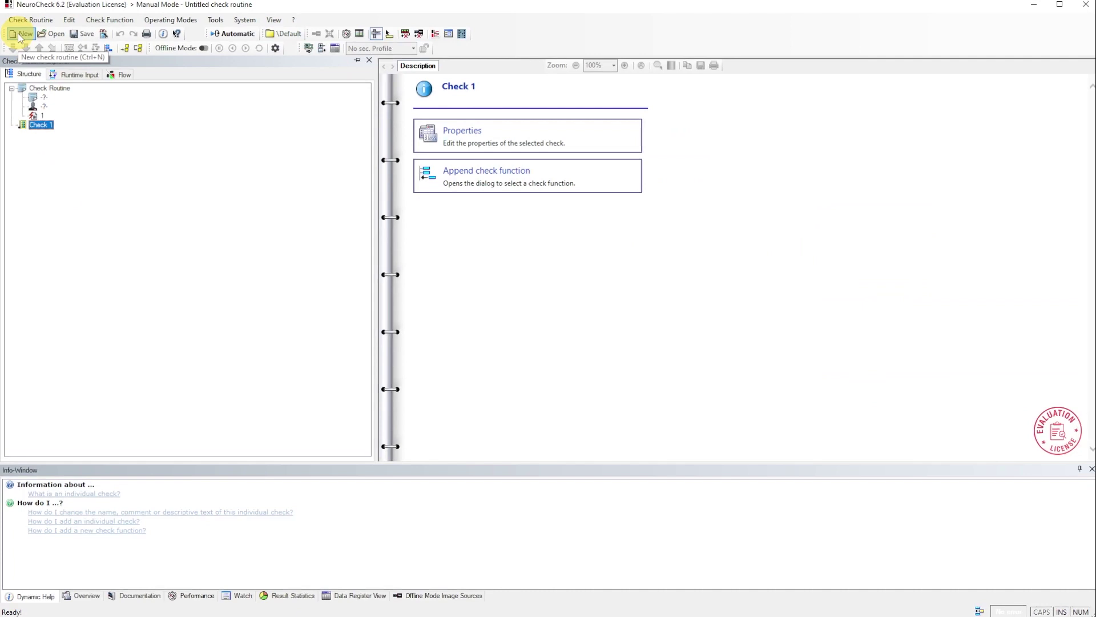
click(45, 90)
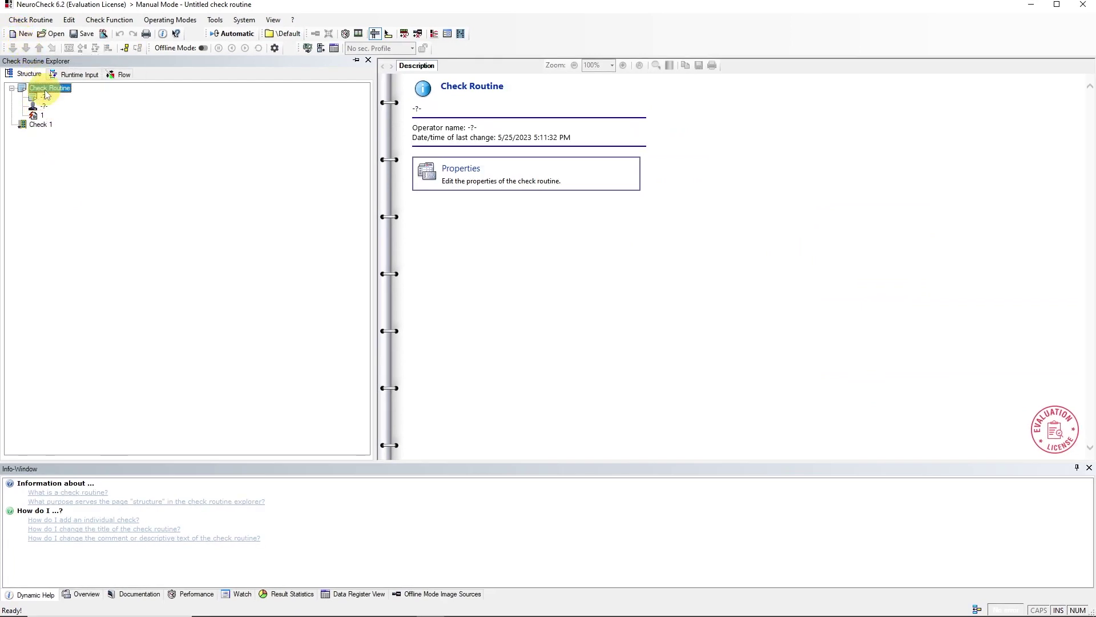
click(46, 127)
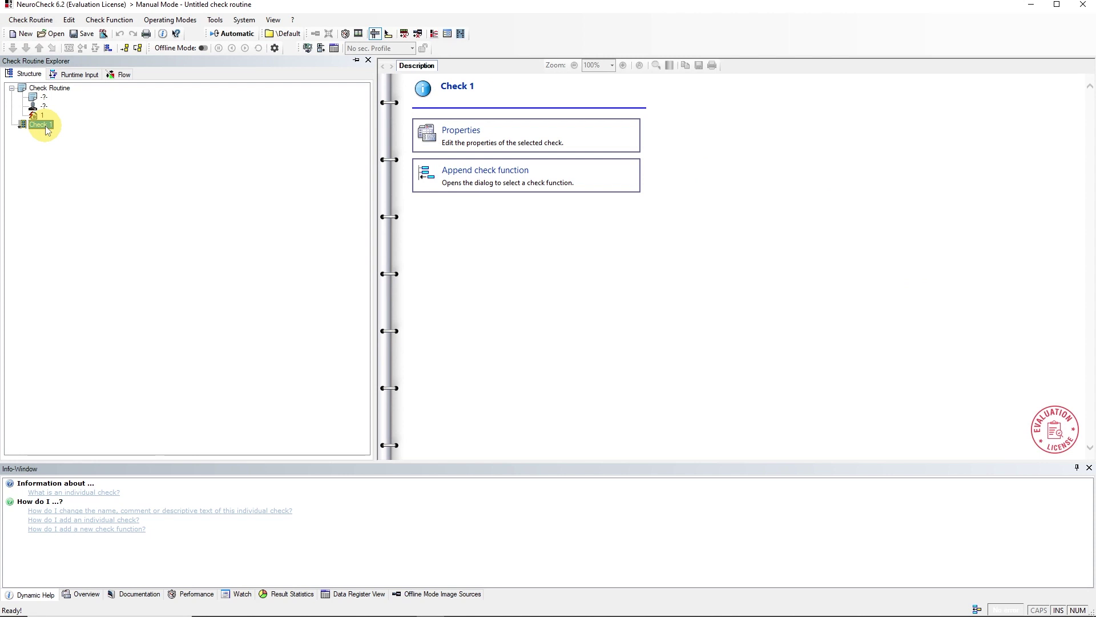
Step: Name the routine Blister Inspection, describe it 'Verify presence of pills.', and enter the operator's e-mail address, flagged as e-mail
click(56, 92)
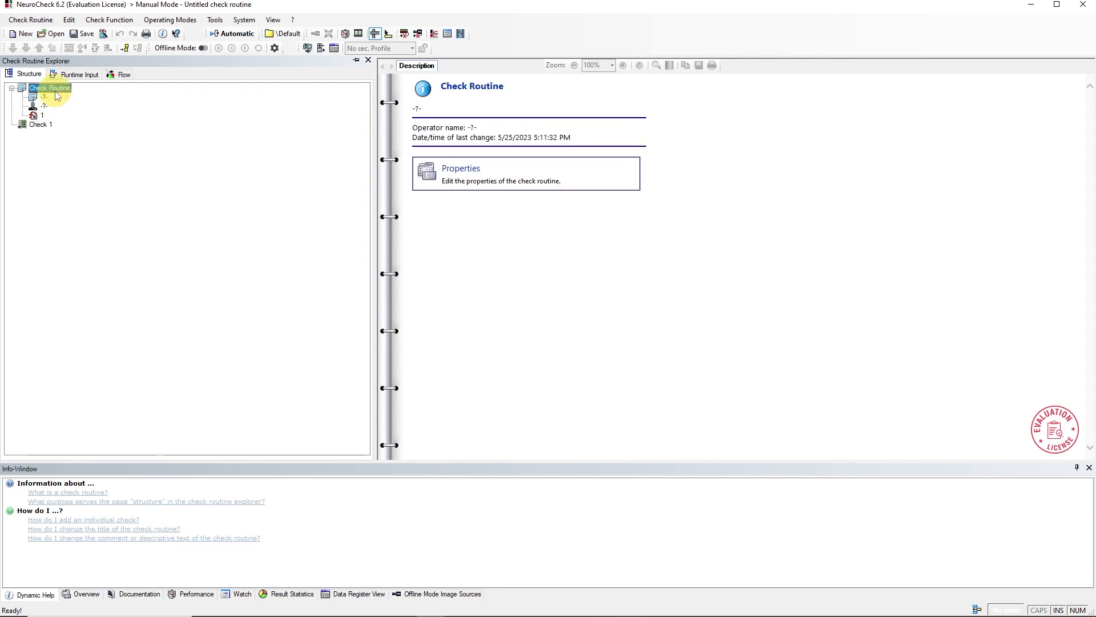
click(504, 173)
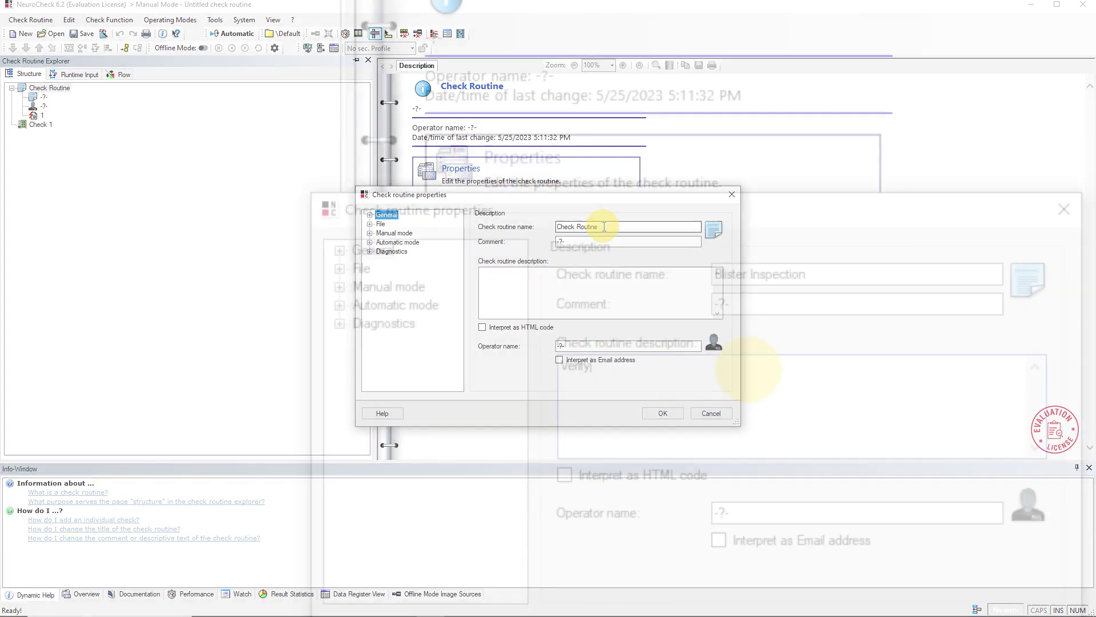
text(presence of)
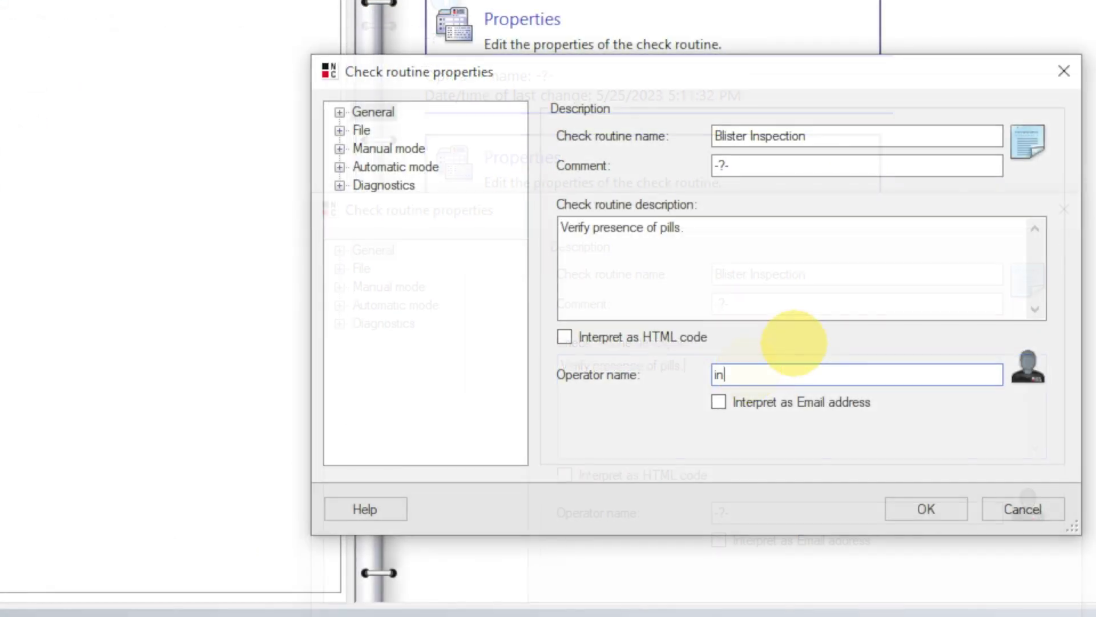
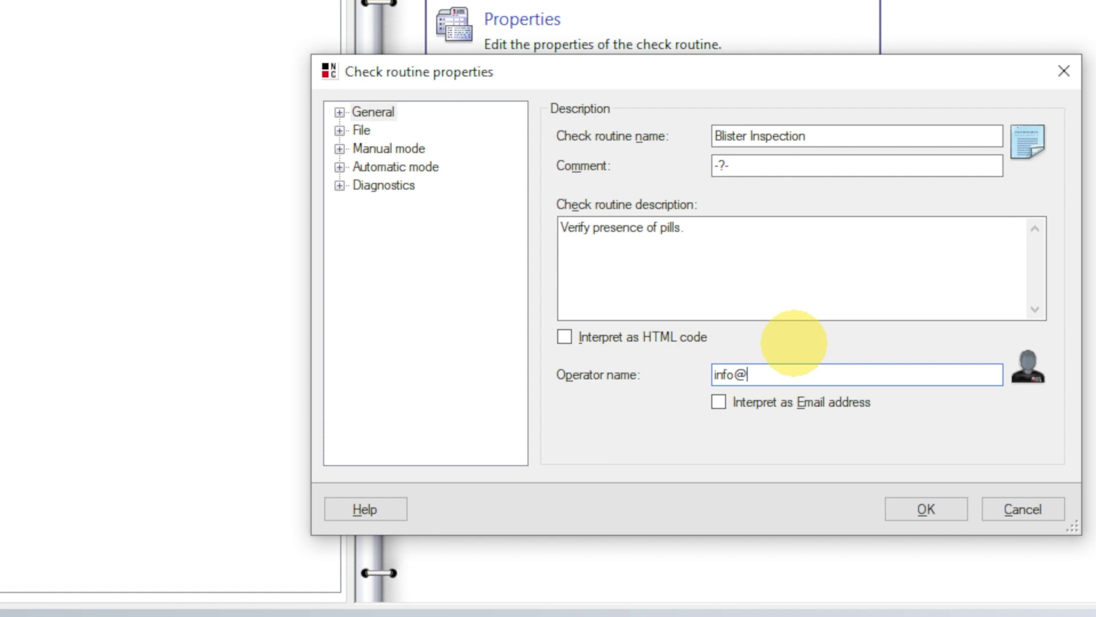
click(719, 402)
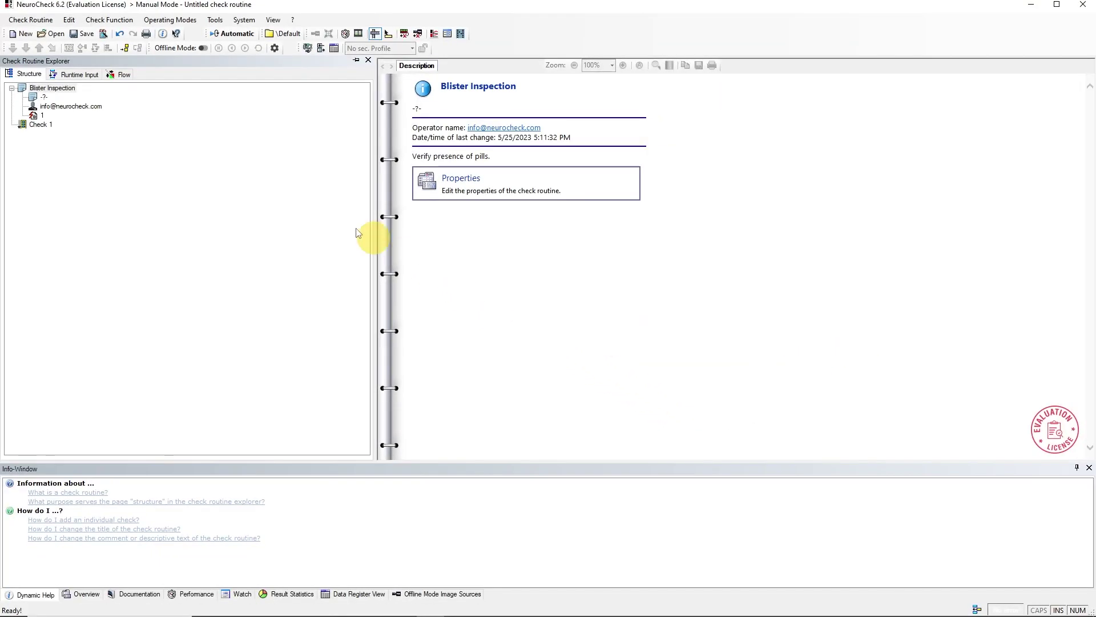
Step: Save the routine under the file name Tutorial
click(83, 35)
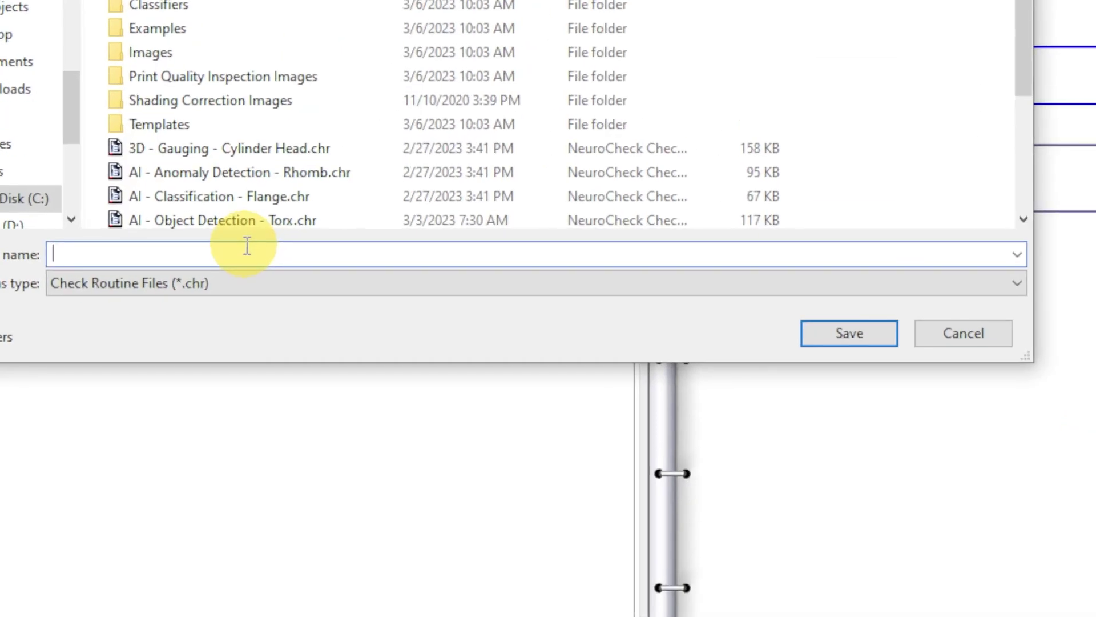
text(T)
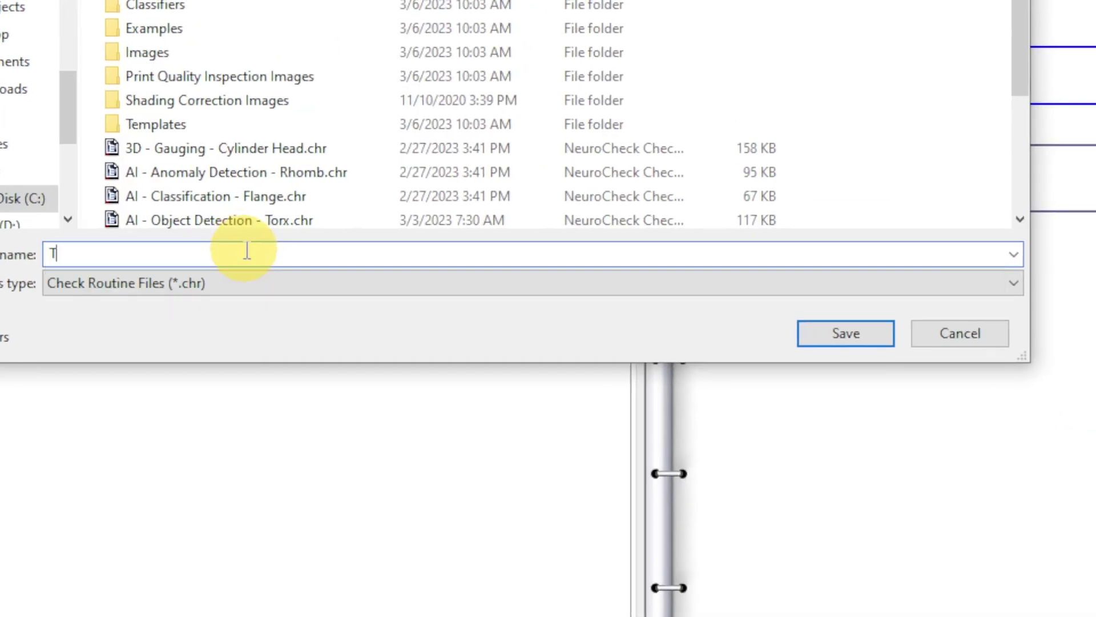
text(utorial)
click(833, 338)
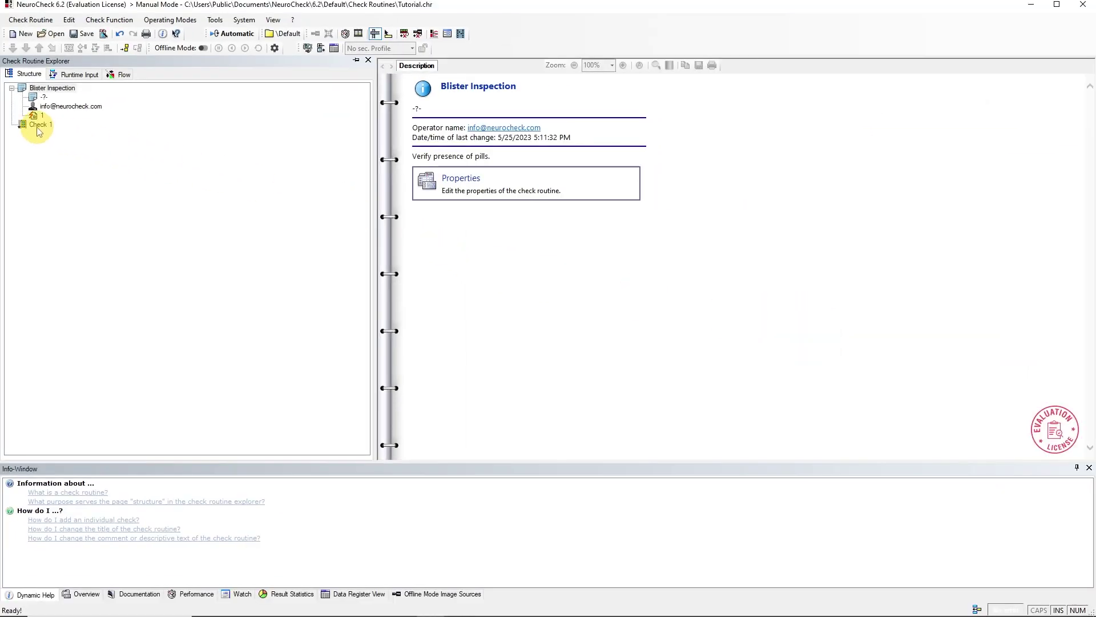
Step: Add a second check to the routine, then delete it again
click(37, 127)
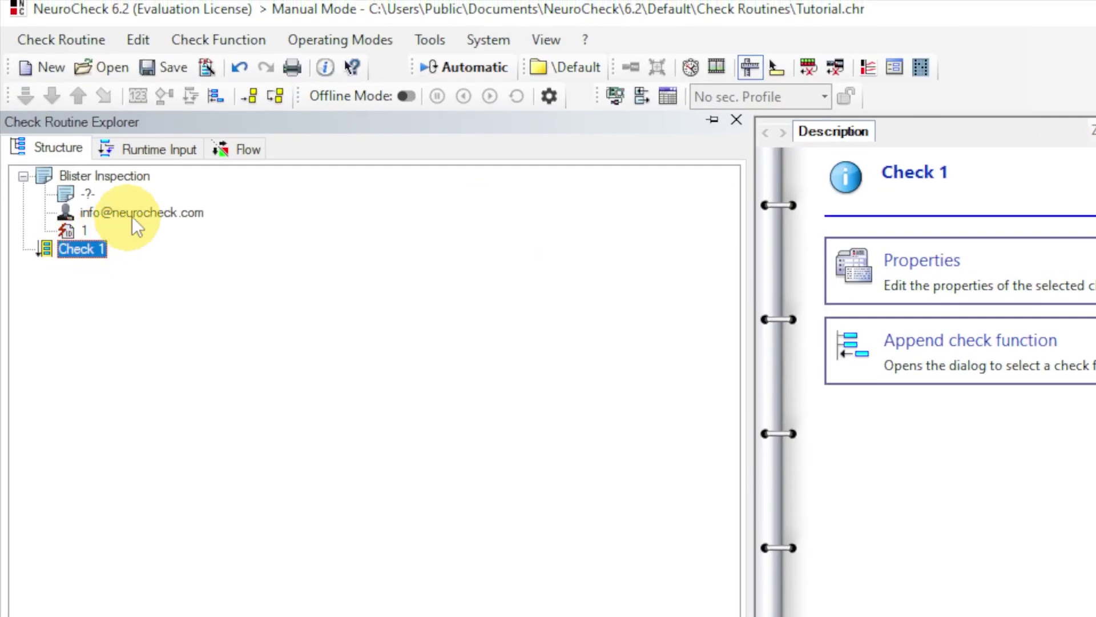
click(256, 105)
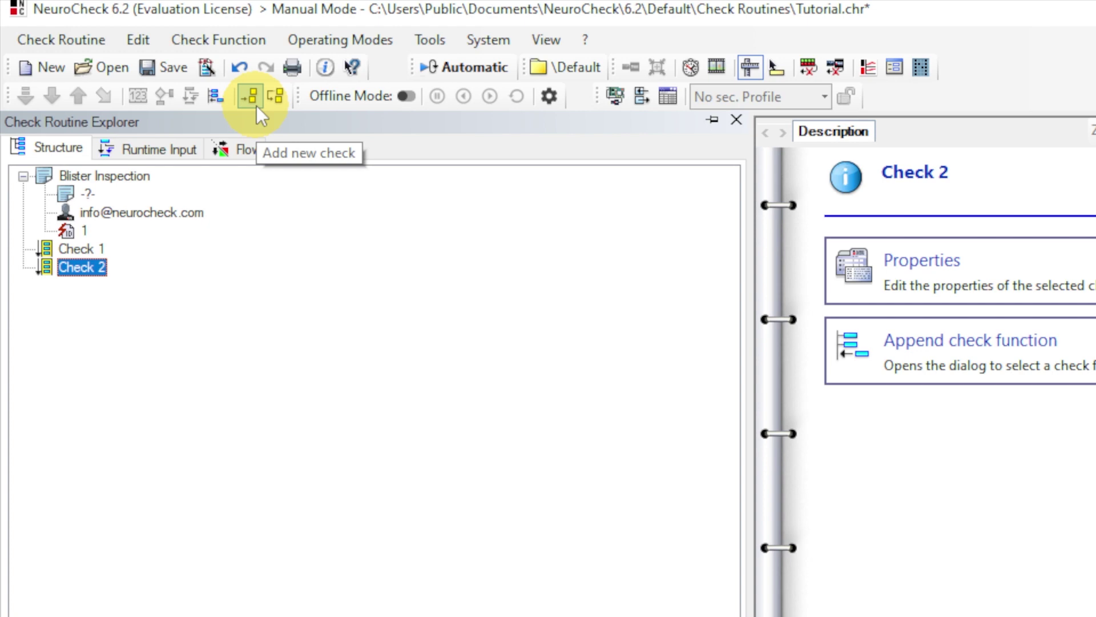
click(136, 42)
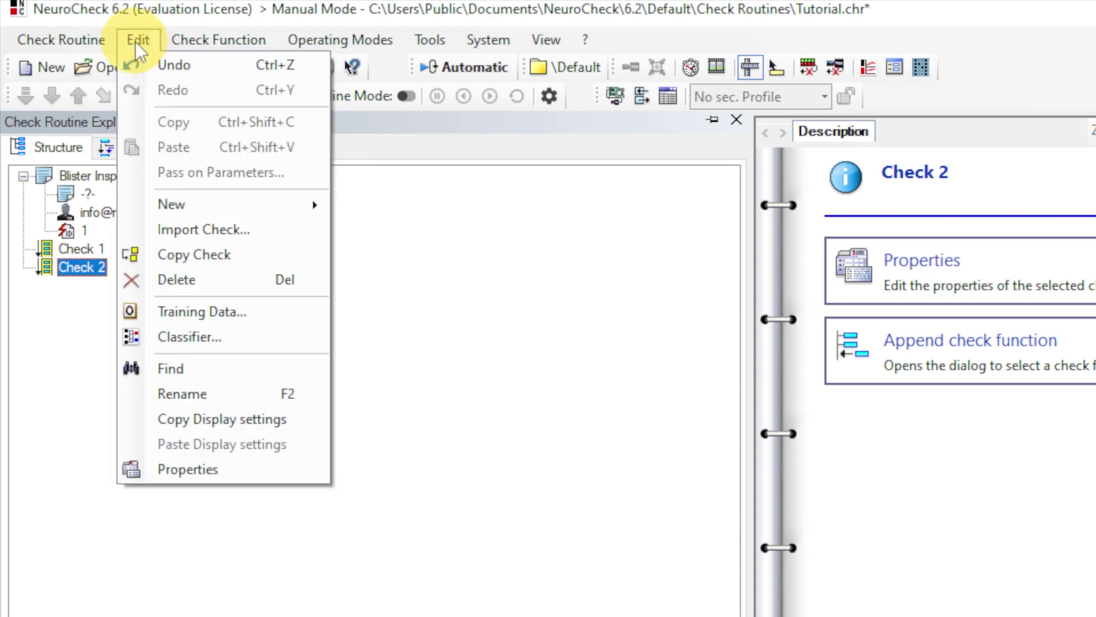
click(188, 282)
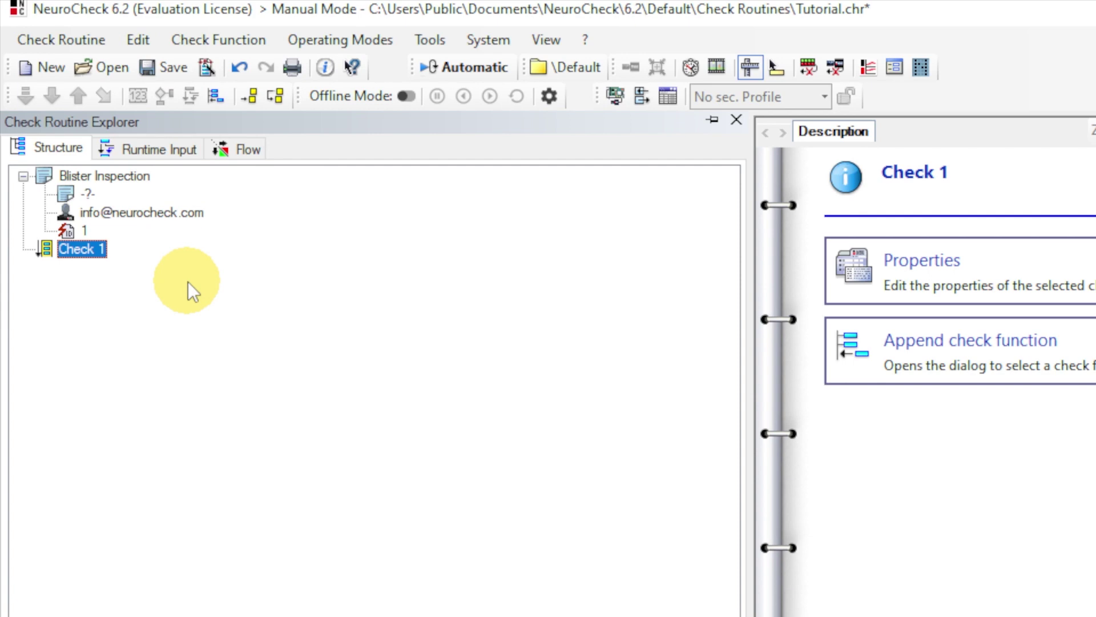
Step: Rename Check 1 to 'Counting pills'
click(147, 44)
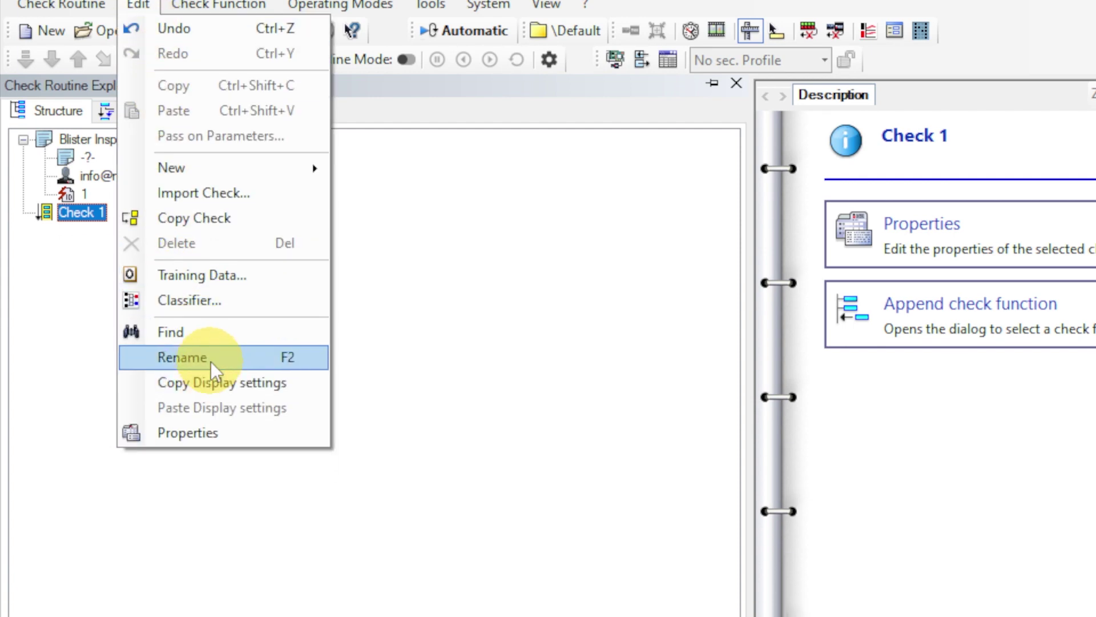
click(211, 358)
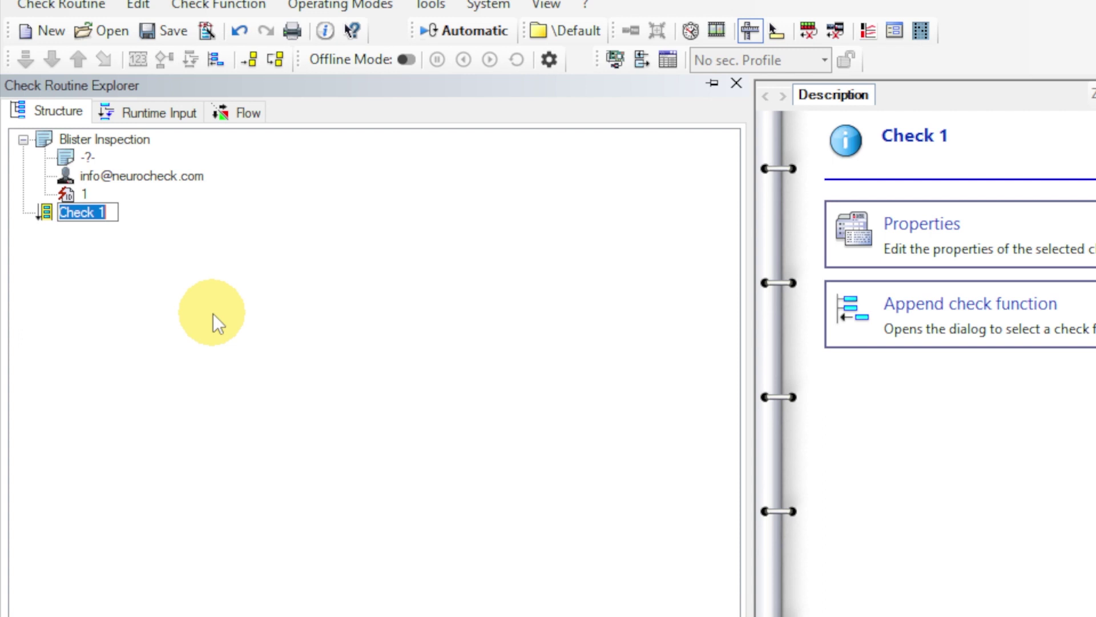
text(Countin)
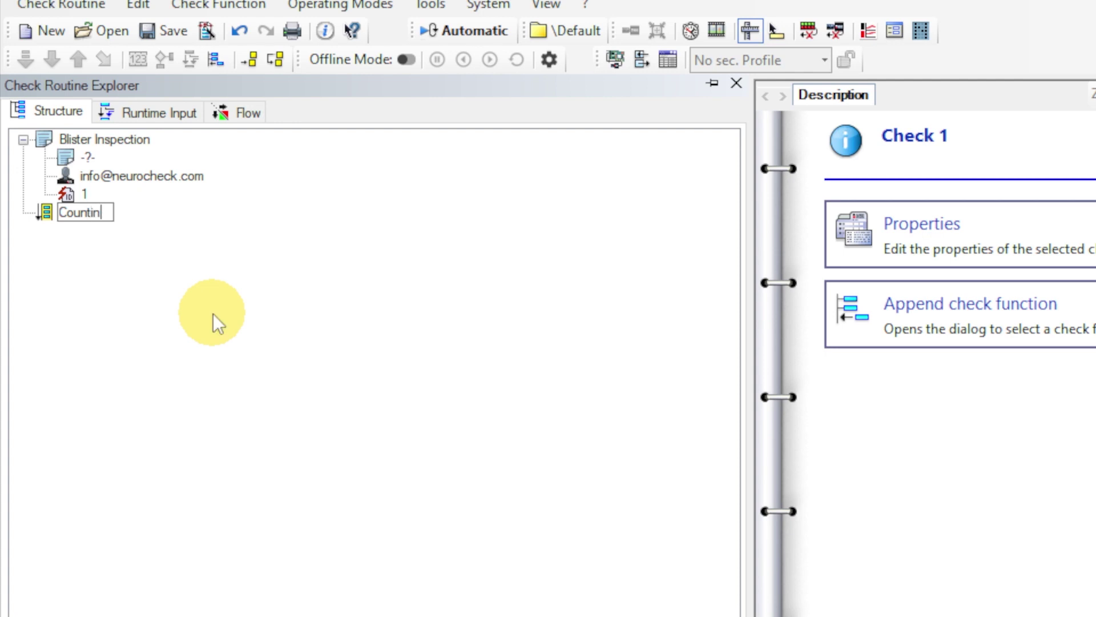
text(g pills)
key(Return)
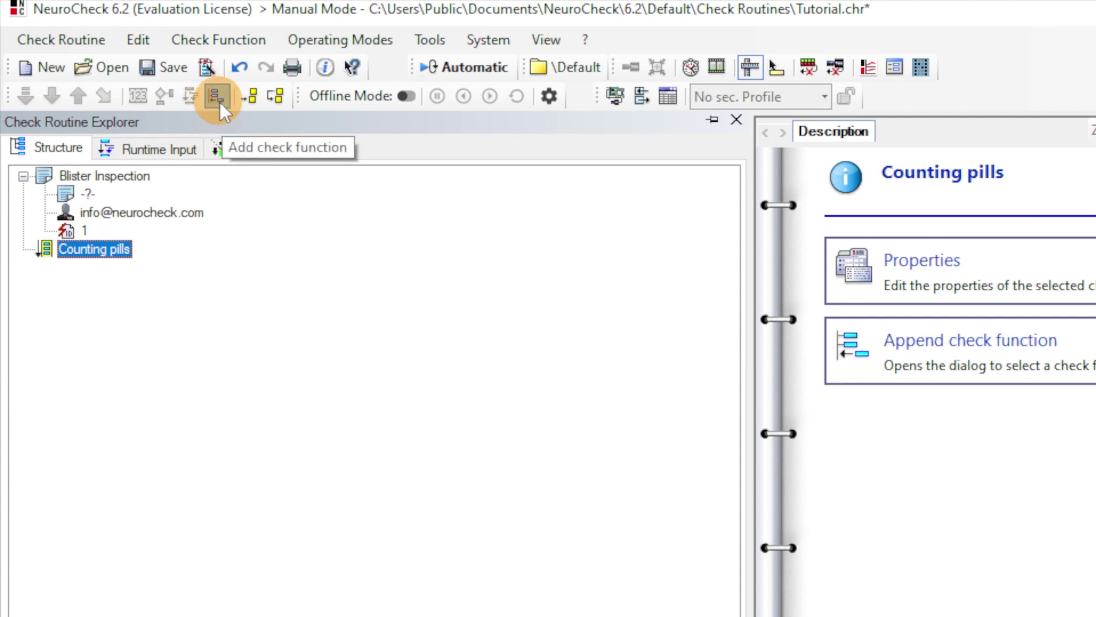
Step: Browse the function categories, then append Acquisition > Transfer Image to Counting pills
click(217, 97)
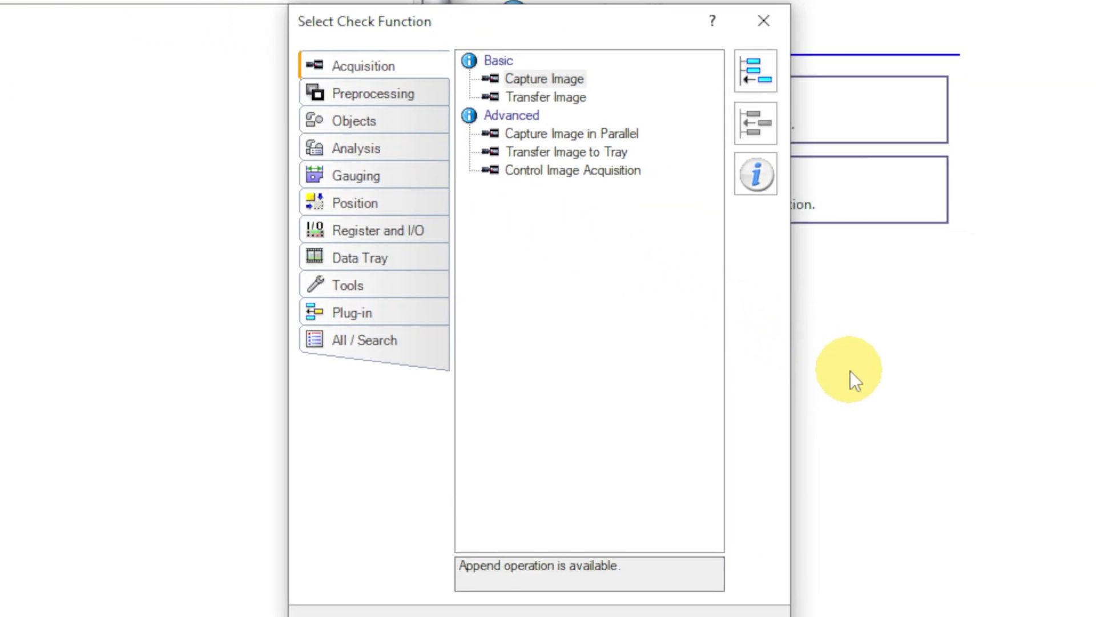
click(388, 95)
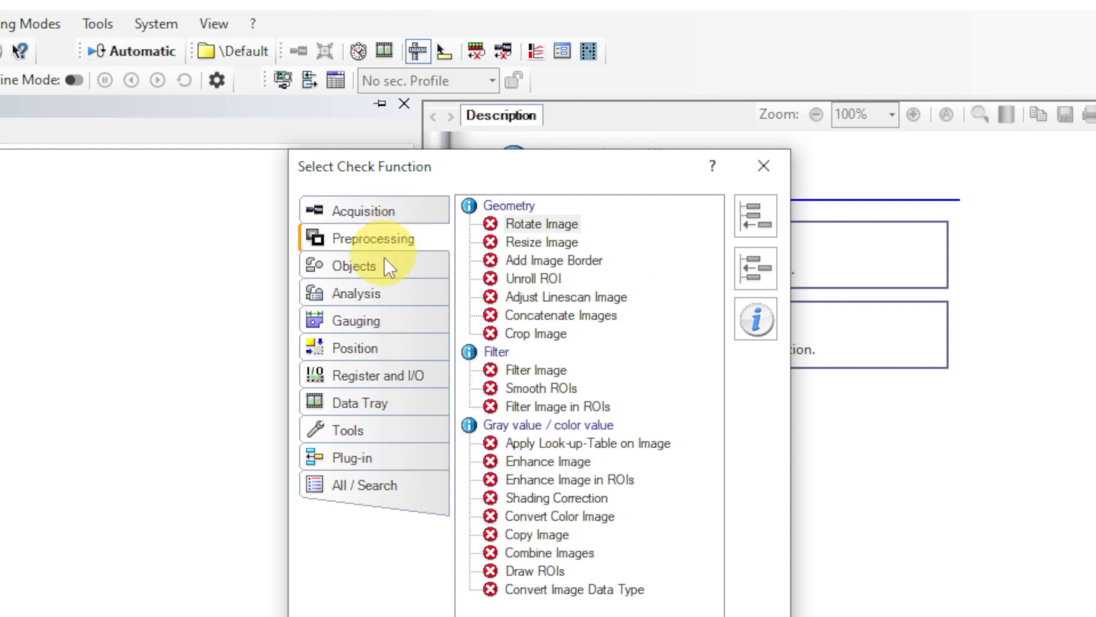
click(383, 267)
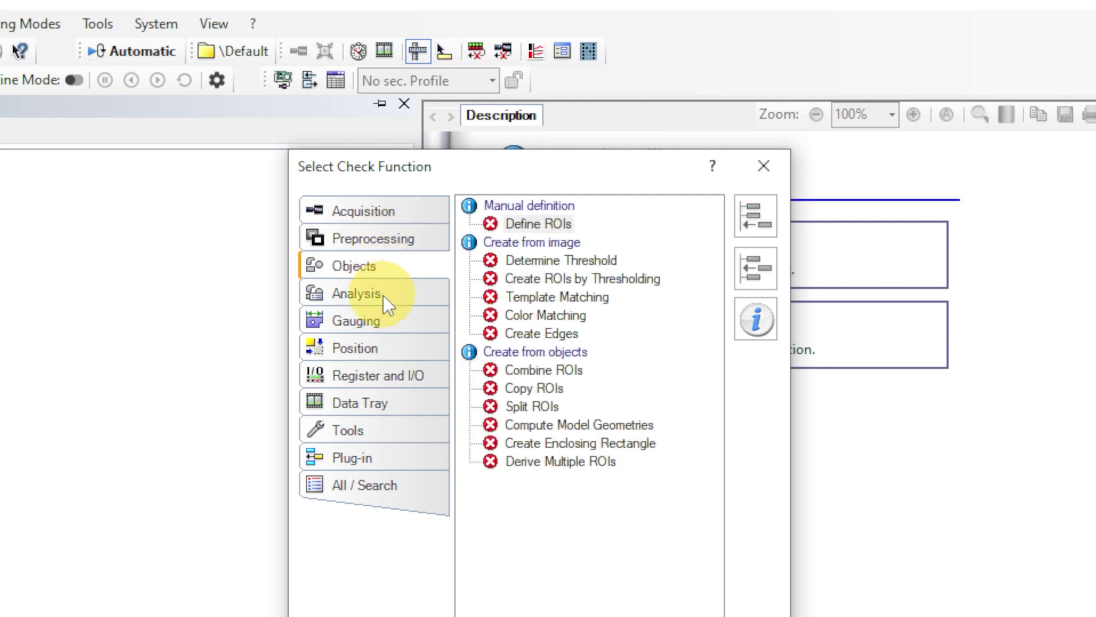
click(382, 295)
click(381, 328)
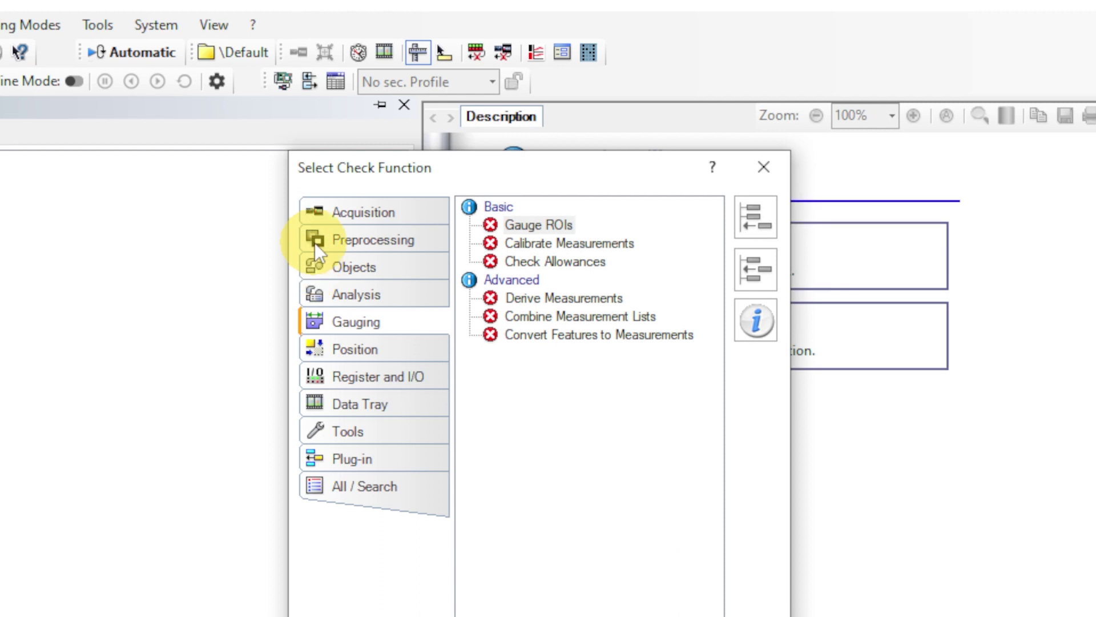
click(369, 216)
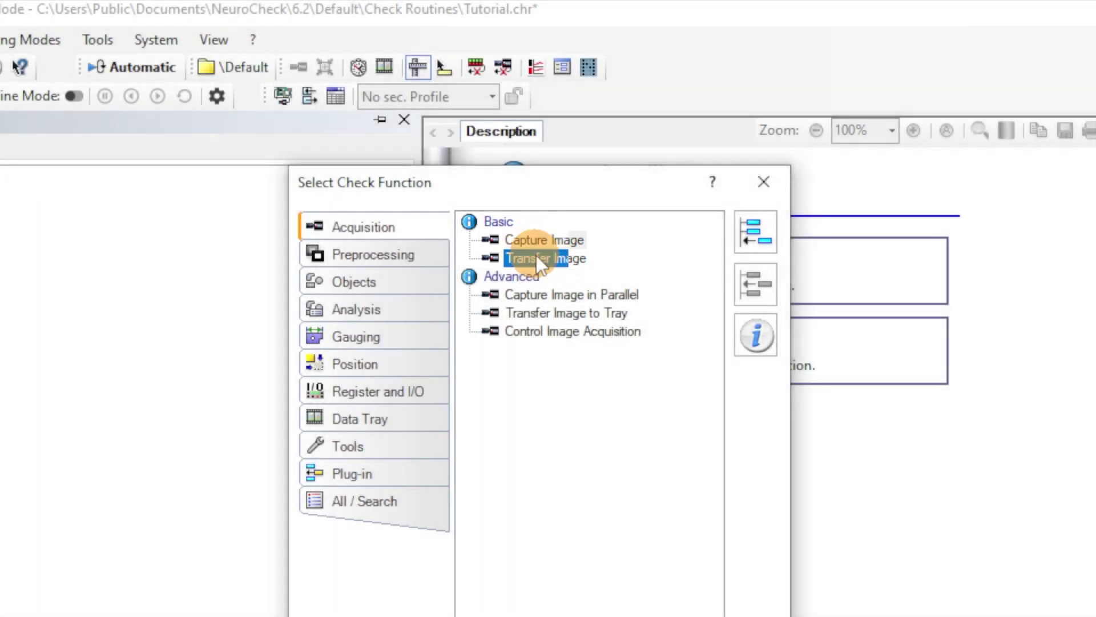
click(537, 258)
click(752, 243)
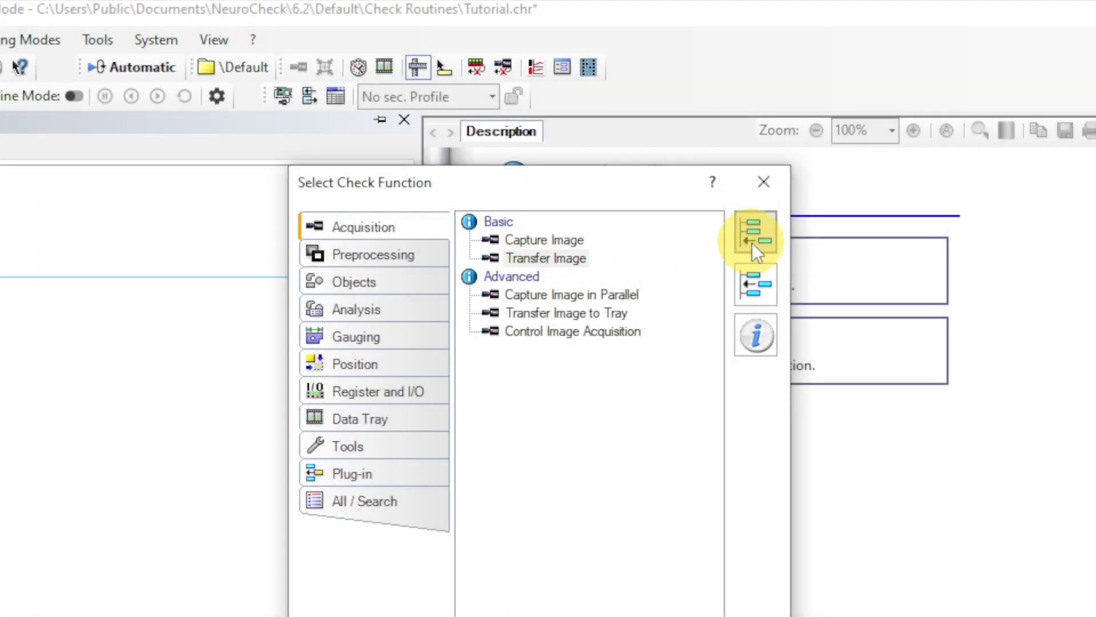
Step: Set Transfer Image's file source to Tutorial.bmp from the Images folder and confirm
click(766, 191)
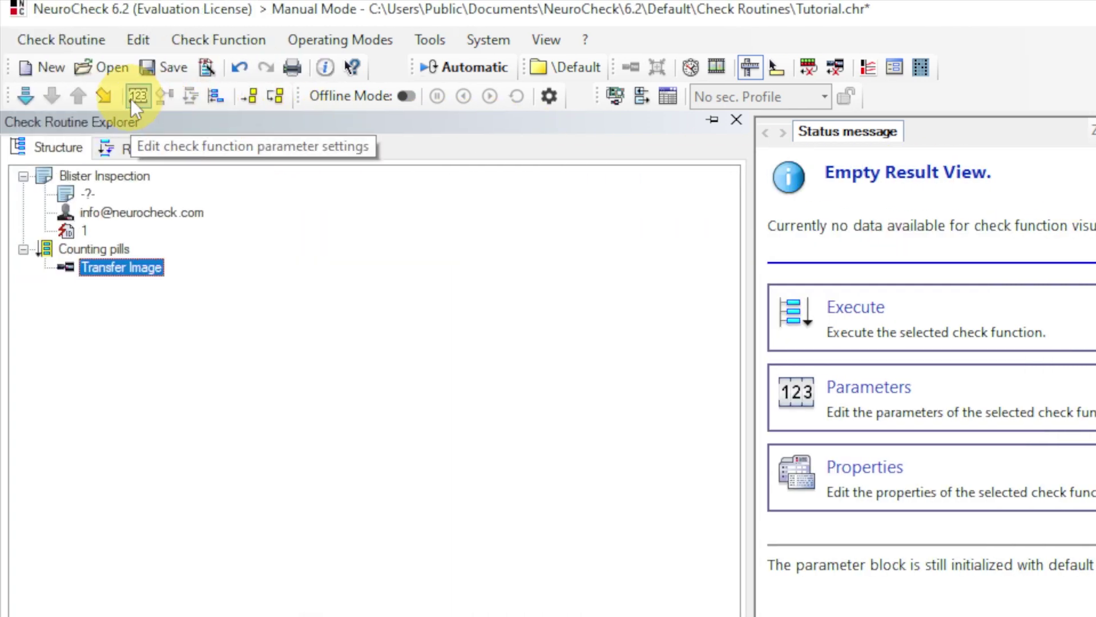
click(132, 98)
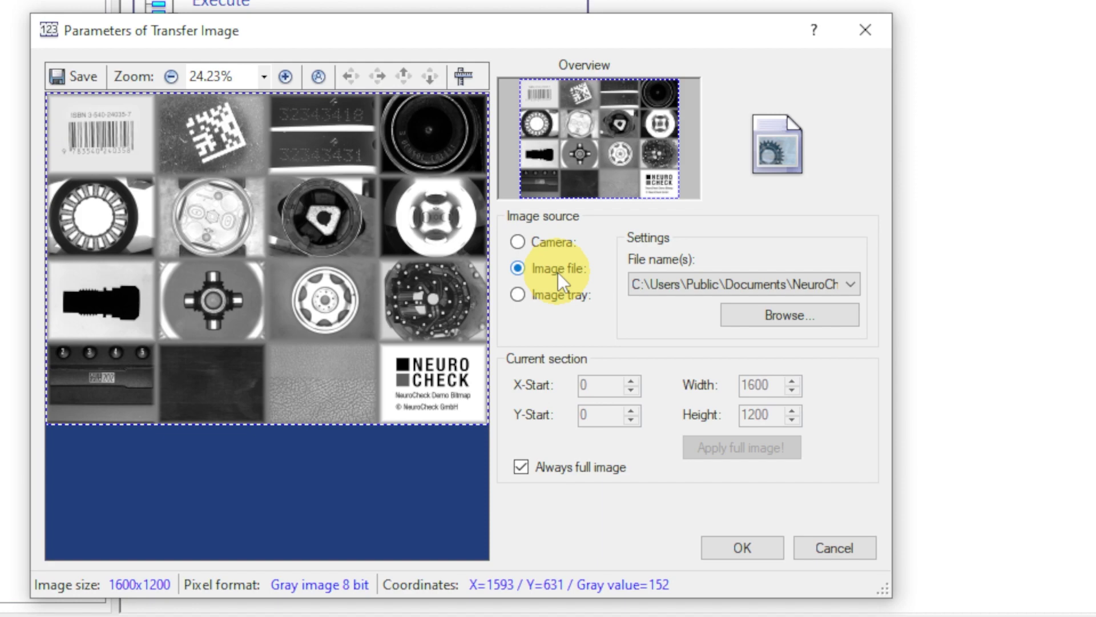
click(770, 316)
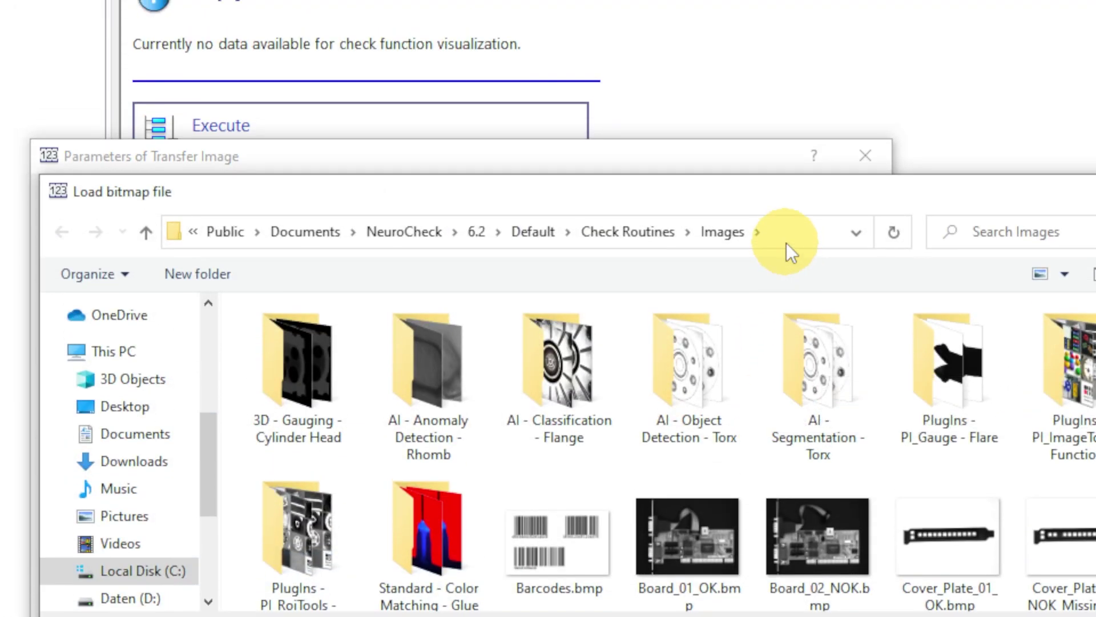
click(787, 239)
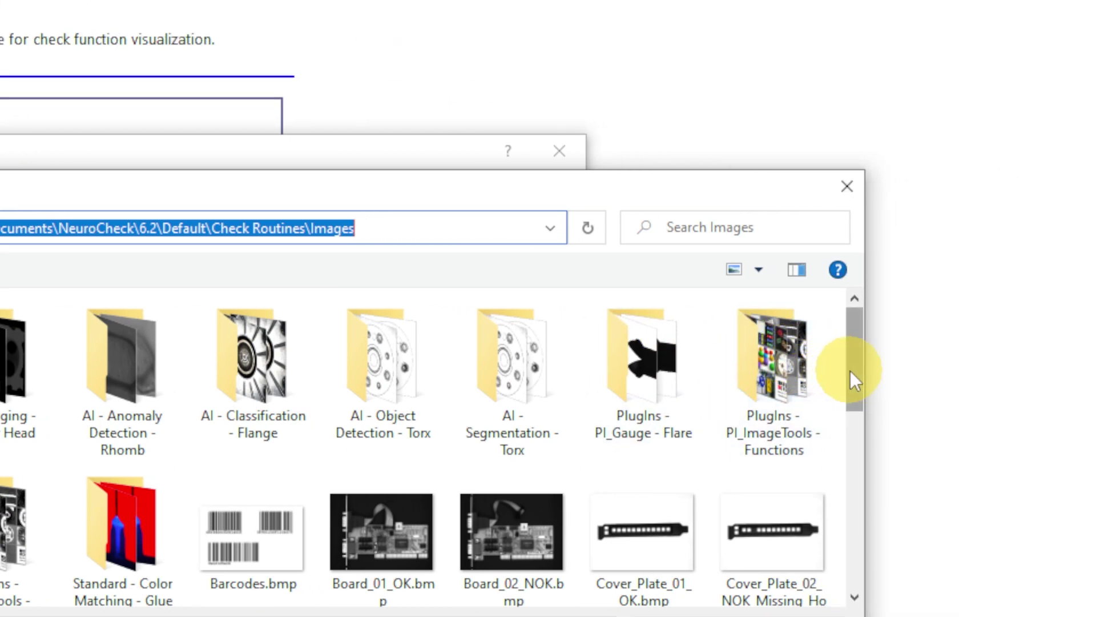
drag(850, 371, 854, 551)
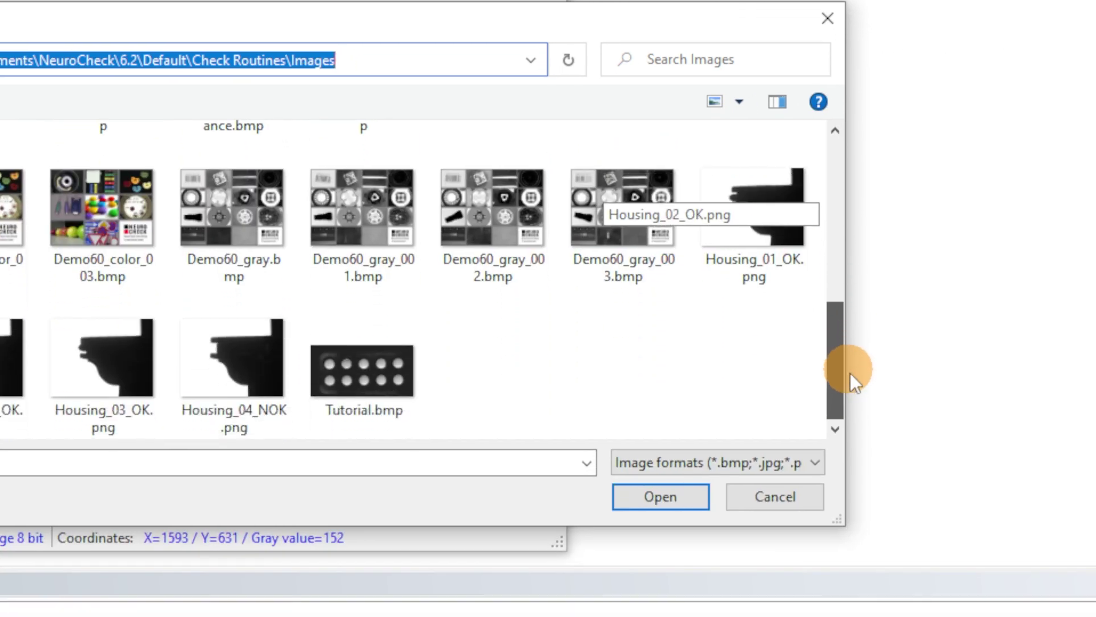
click(373, 369)
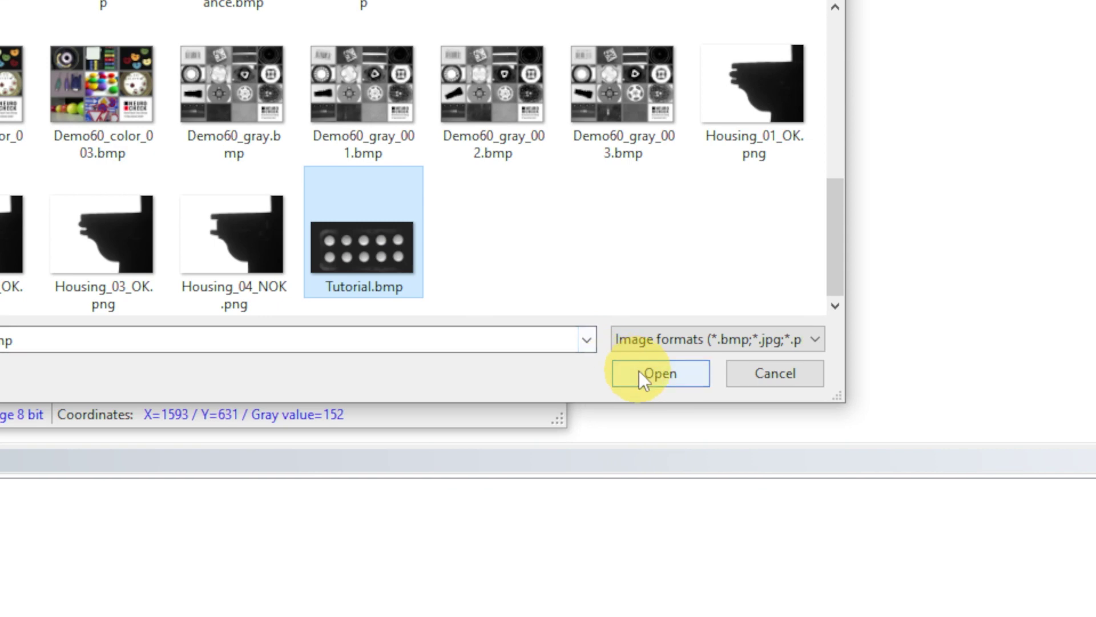
click(639, 371)
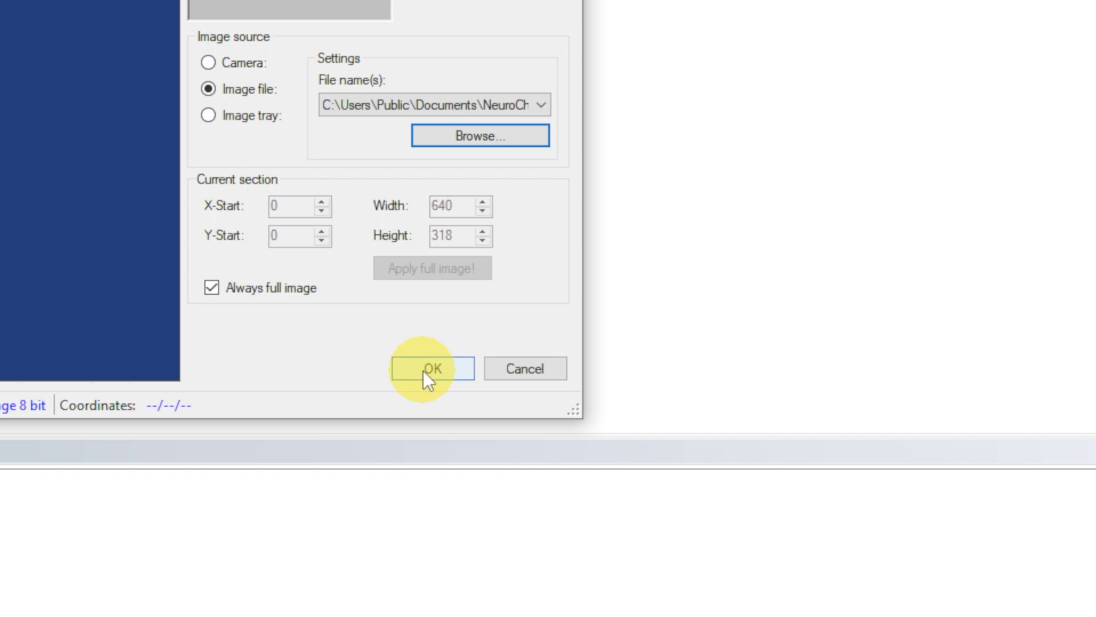
click(425, 378)
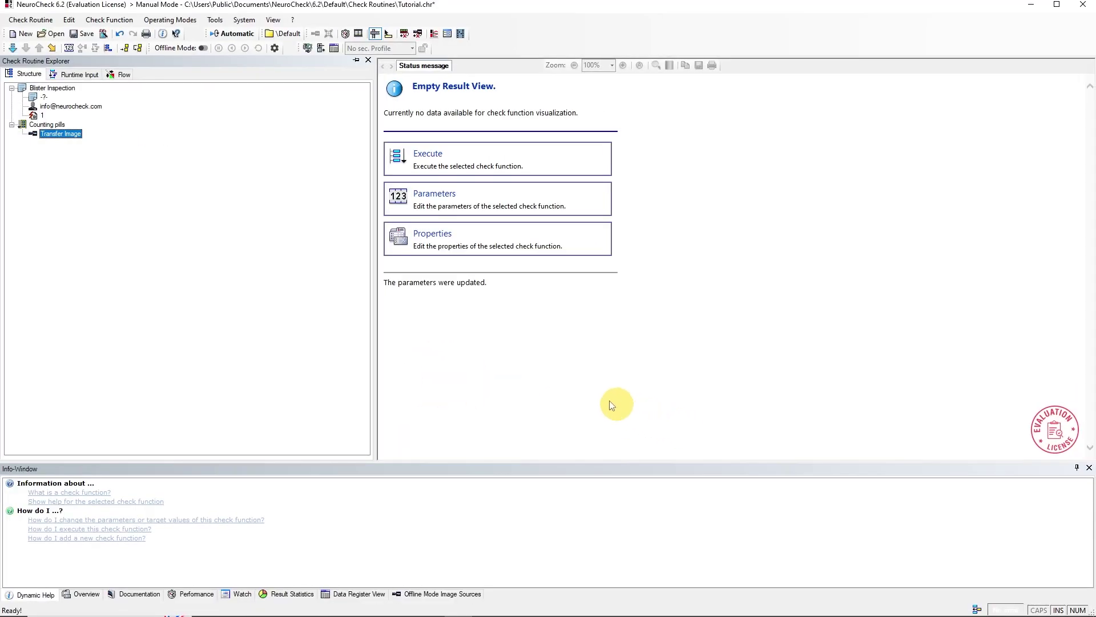
Step: Execute the Transfer Image function to display the ten-pill blister image
click(13, 49)
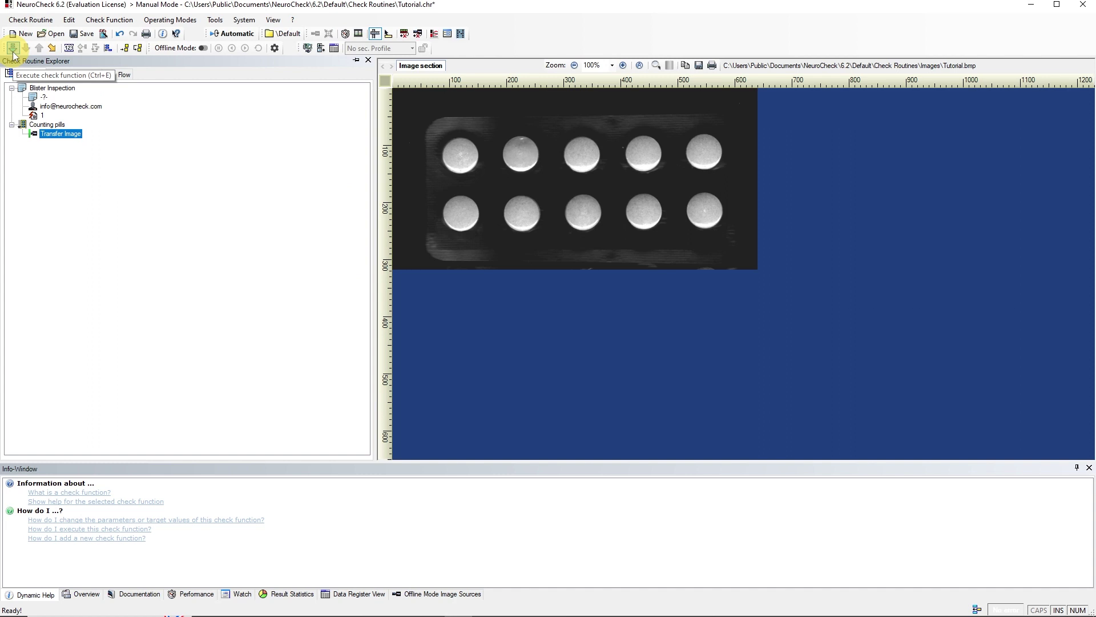
key(Insert)
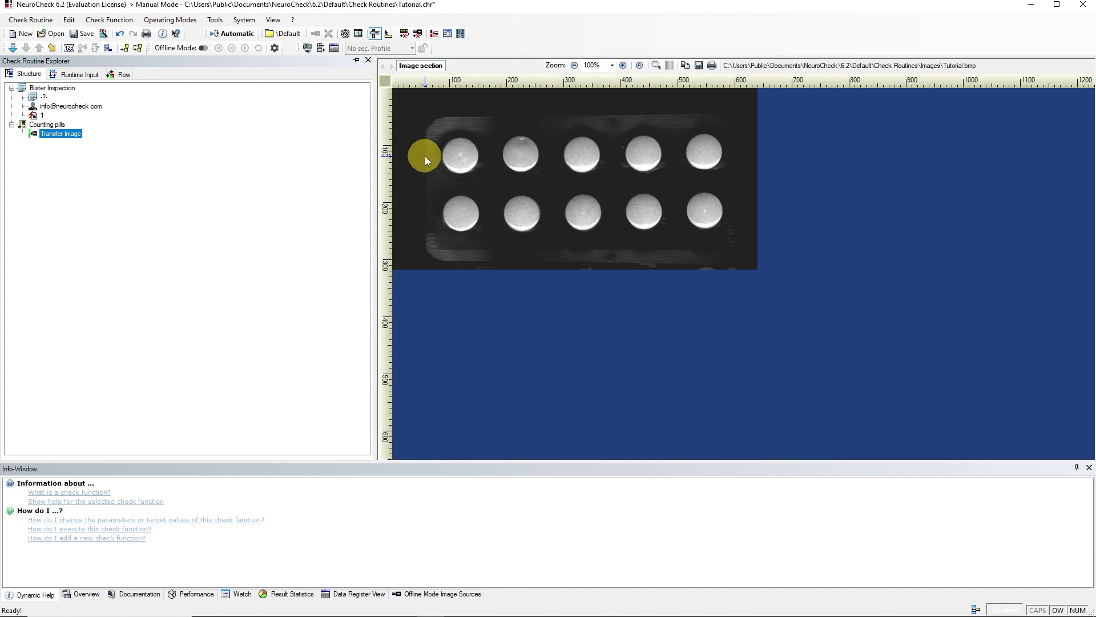
Step: Select Objects > Determine Threshold in the function chooser and expand its details
click(108, 52)
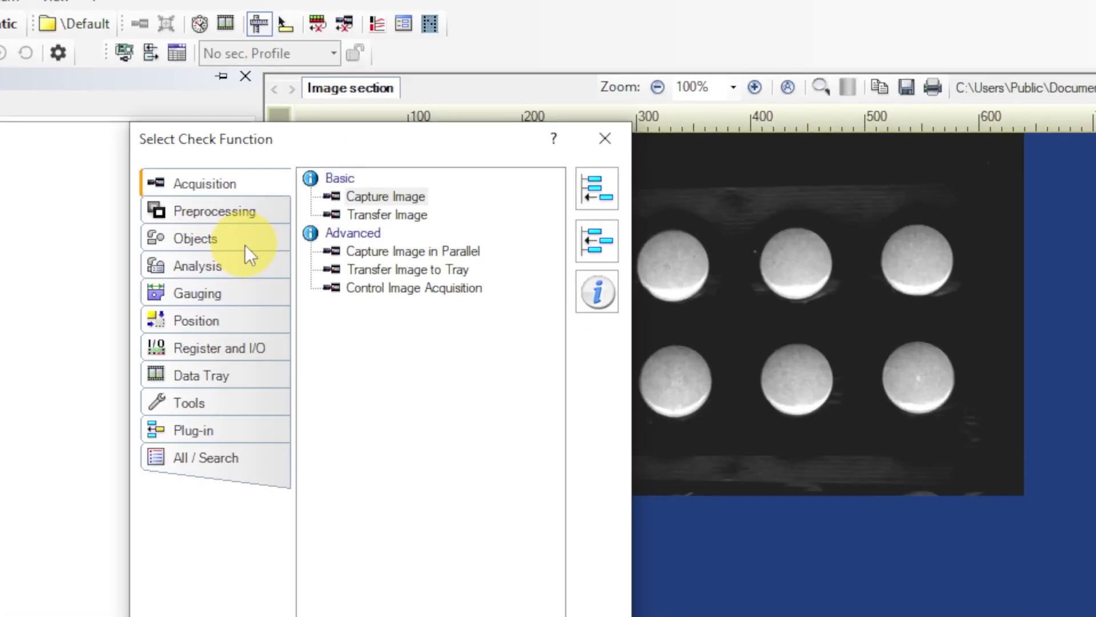
click(246, 246)
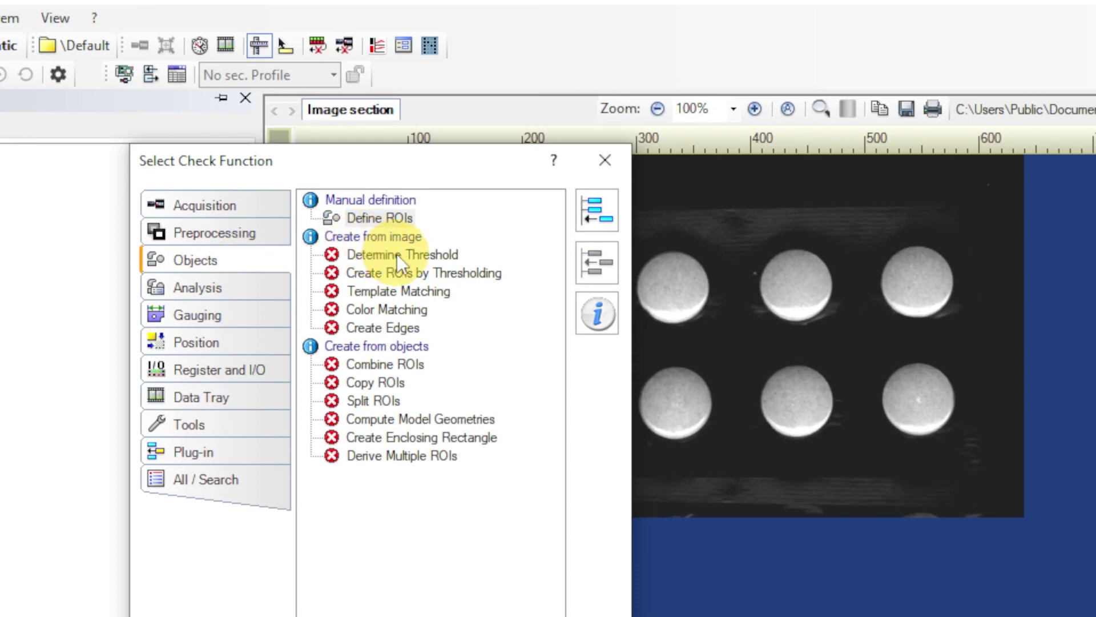
click(396, 255)
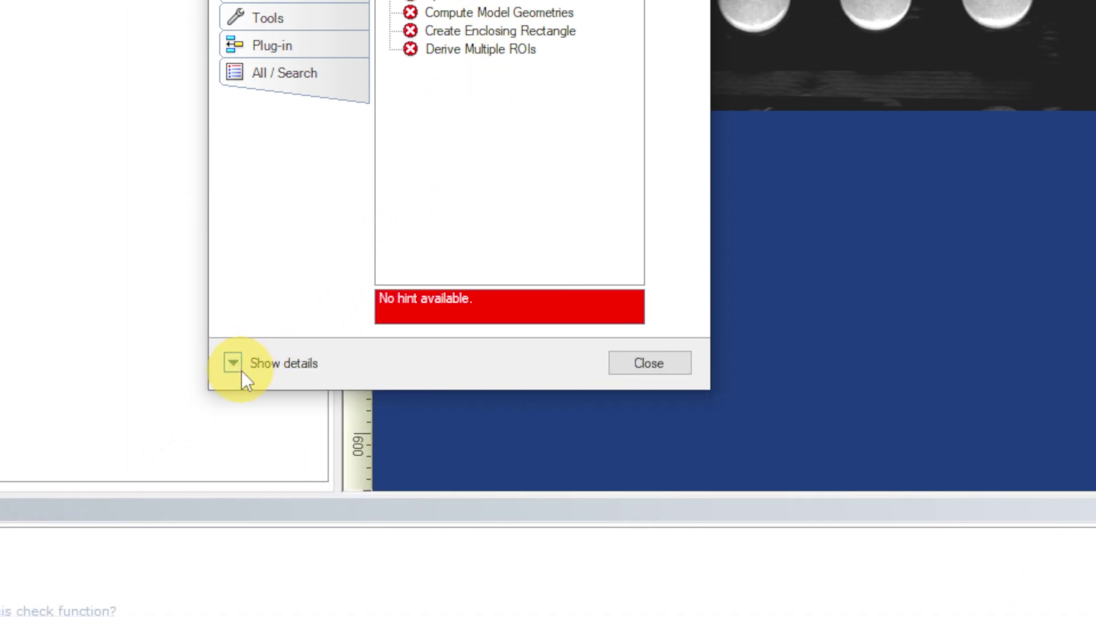
click(242, 371)
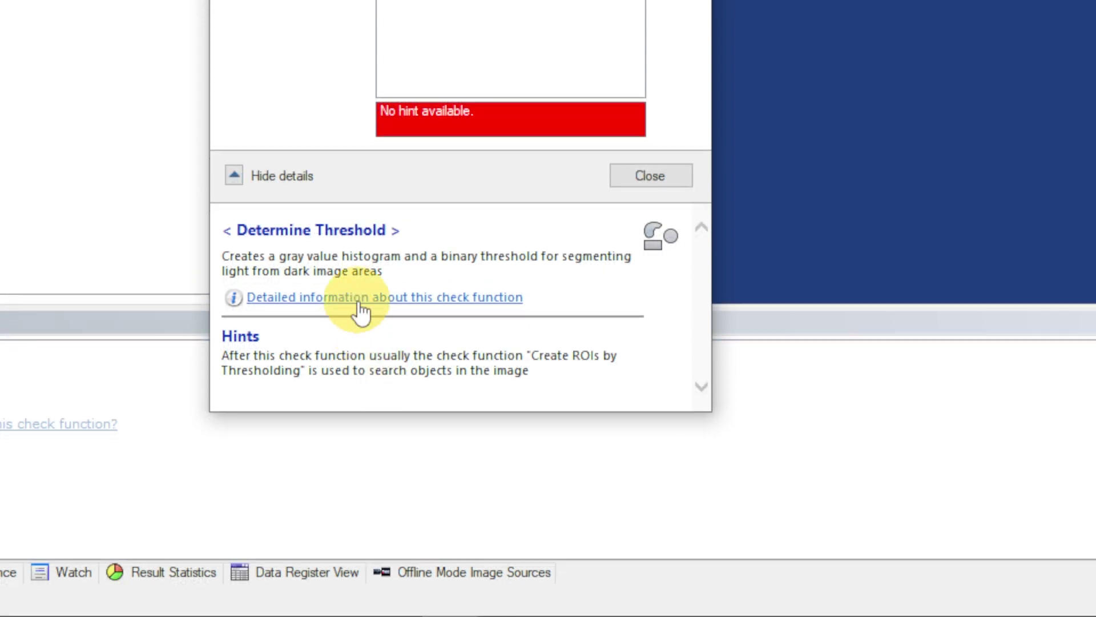
Step: Open detailed help for Determine Threshold and scroll to its Input / Output data table
click(361, 302)
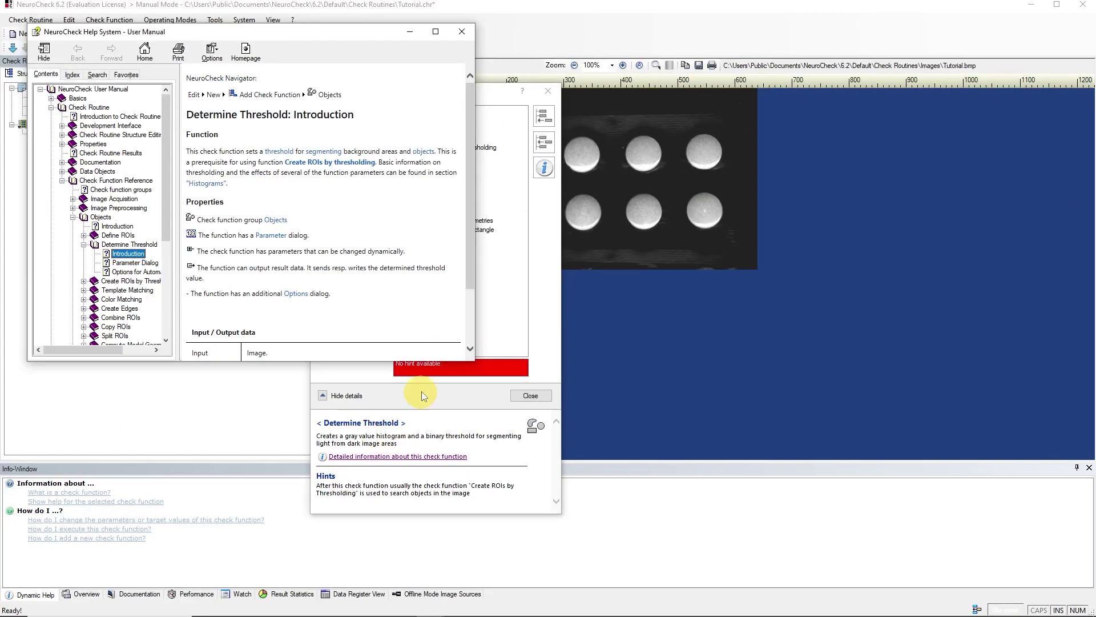
drag(469, 255, 471, 311)
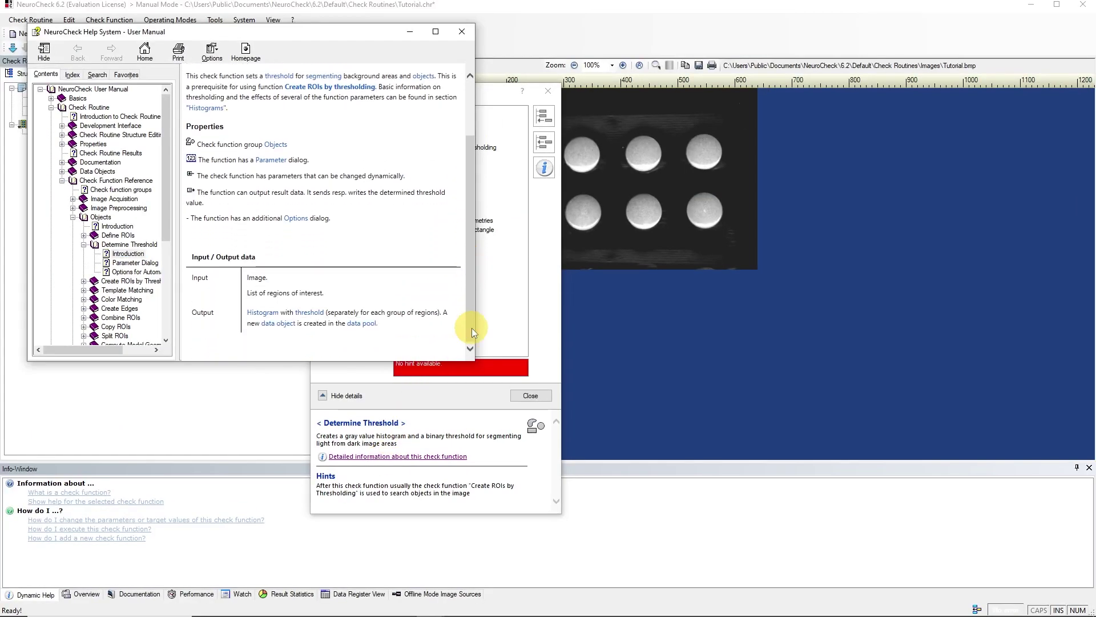
drag(192, 256, 256, 257)
click(279, 290)
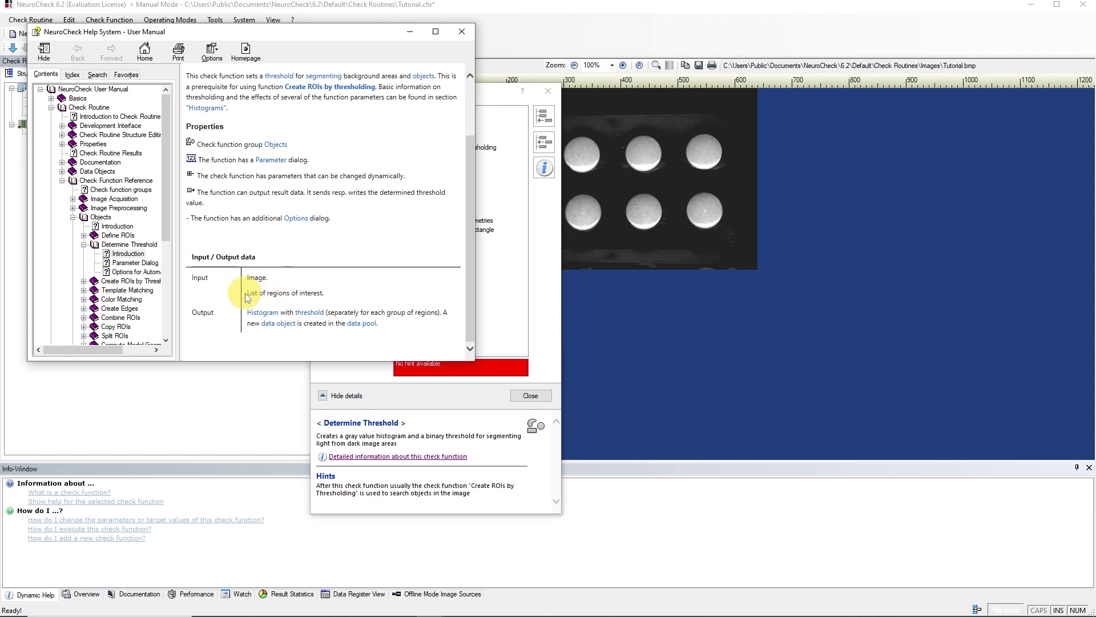
drag(246, 293, 329, 295)
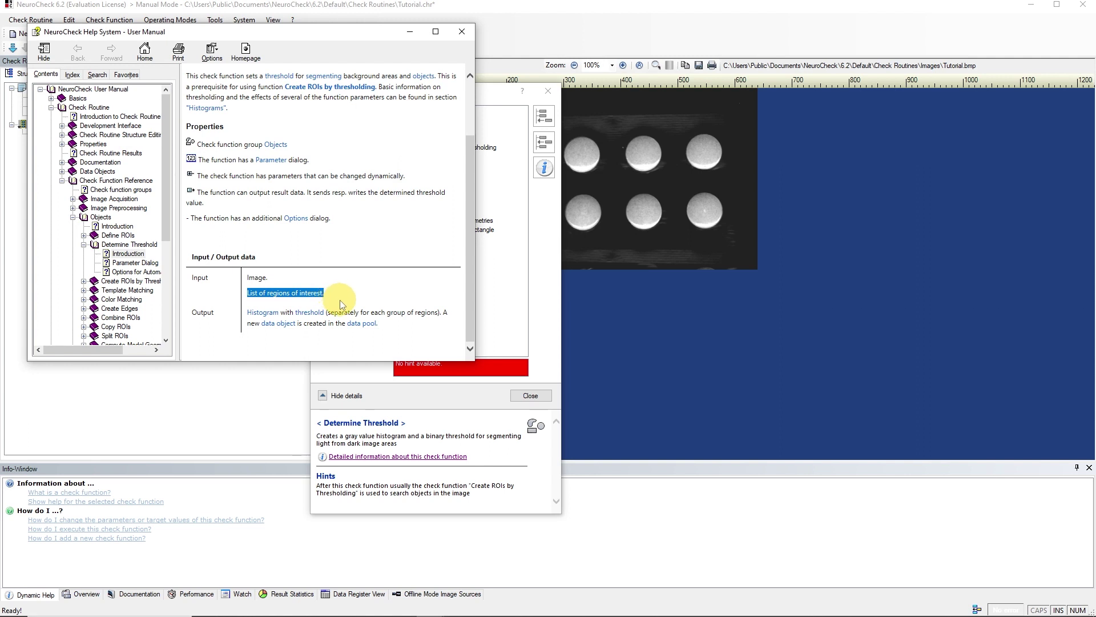
click(341, 299)
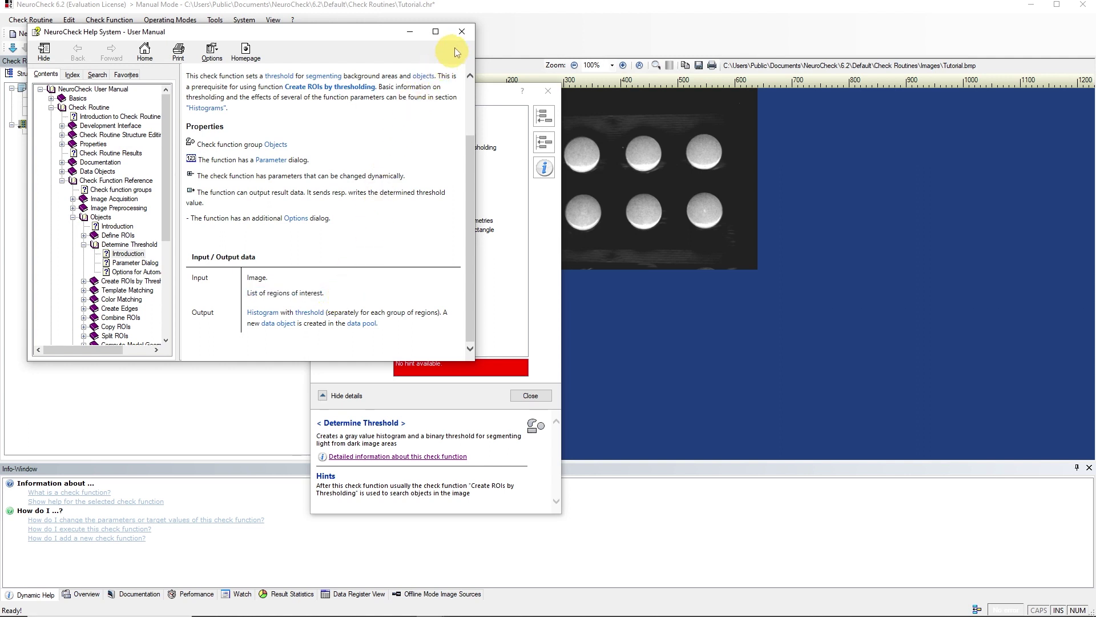
Step: Insert the Objects function Define ROIs right after Transfer Image in Counting pills
click(462, 32)
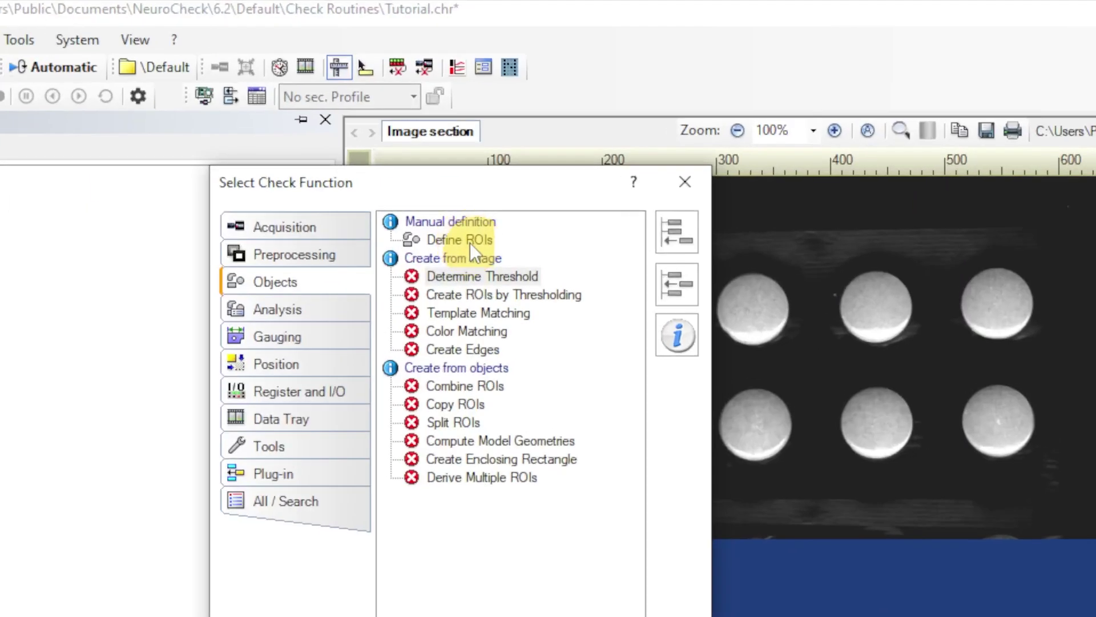
click(440, 121)
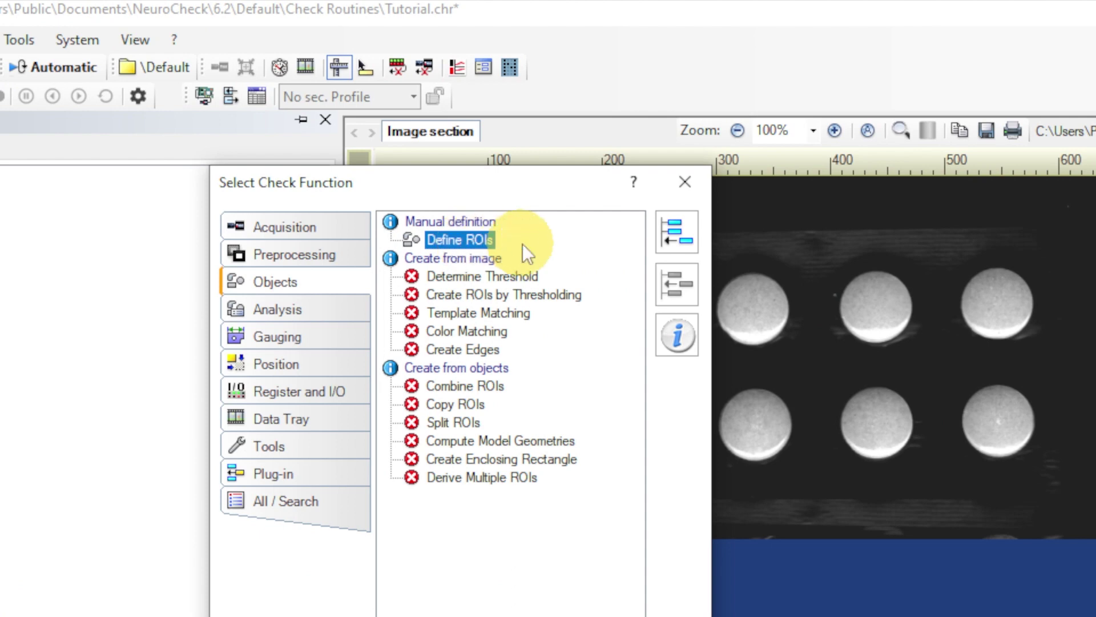
click(674, 240)
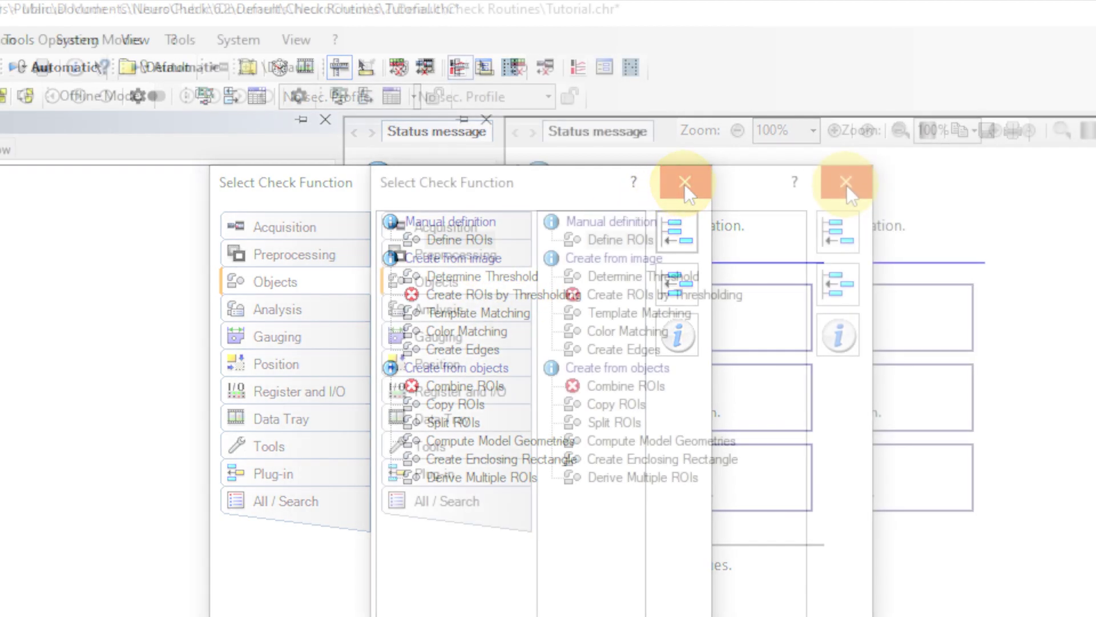
click(846, 182)
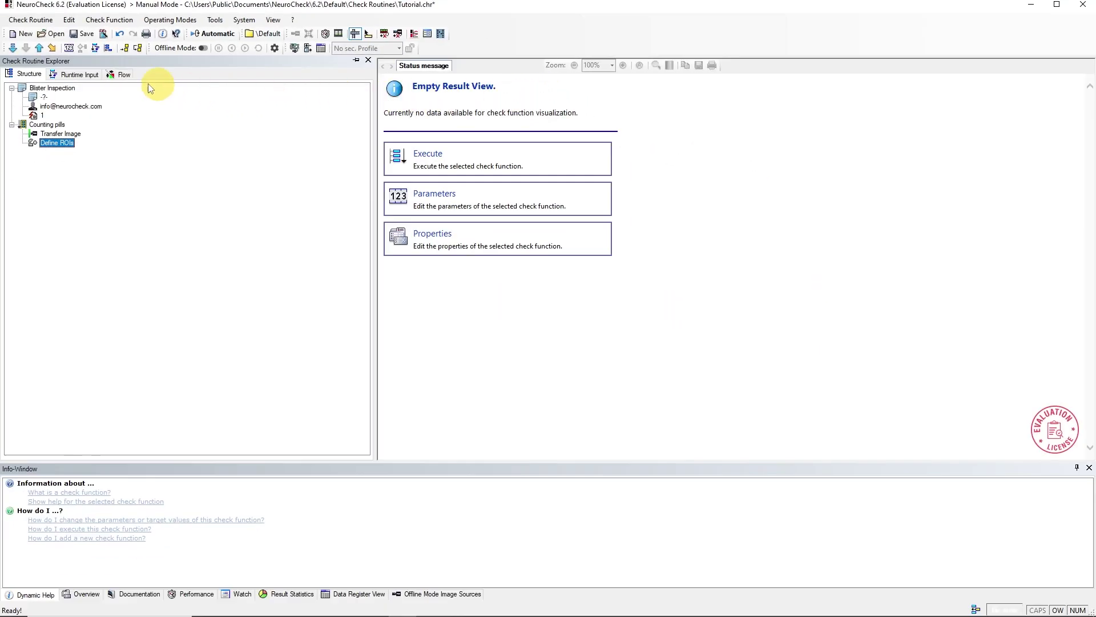
Step: Draw a rectangle ROI in Define ROIs and stretch it to the full 640×318 image
click(82, 77)
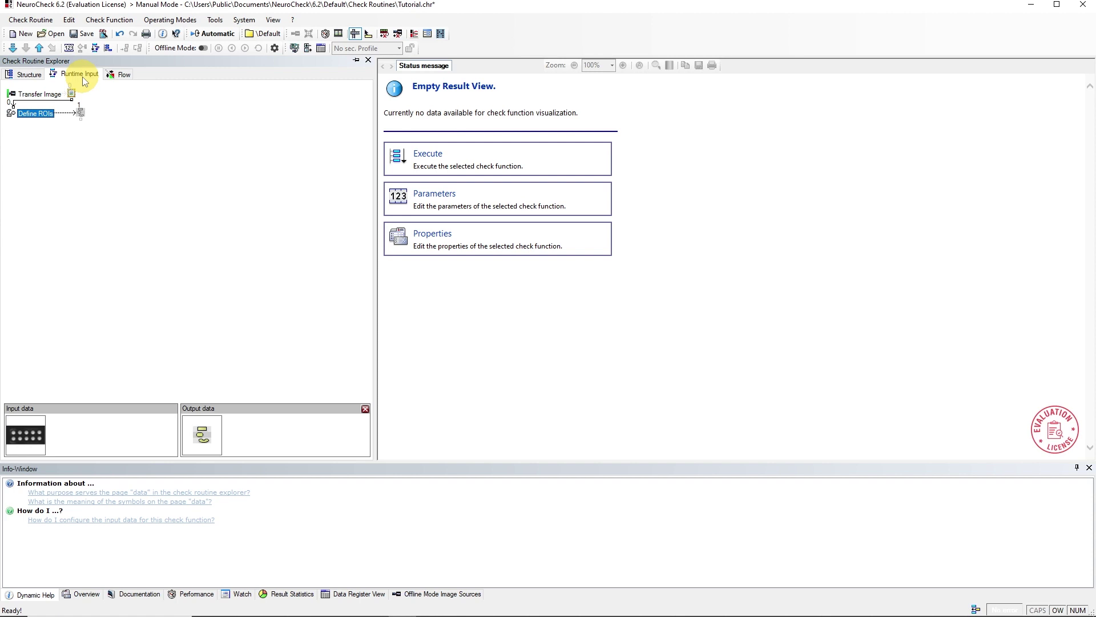
click(28, 77)
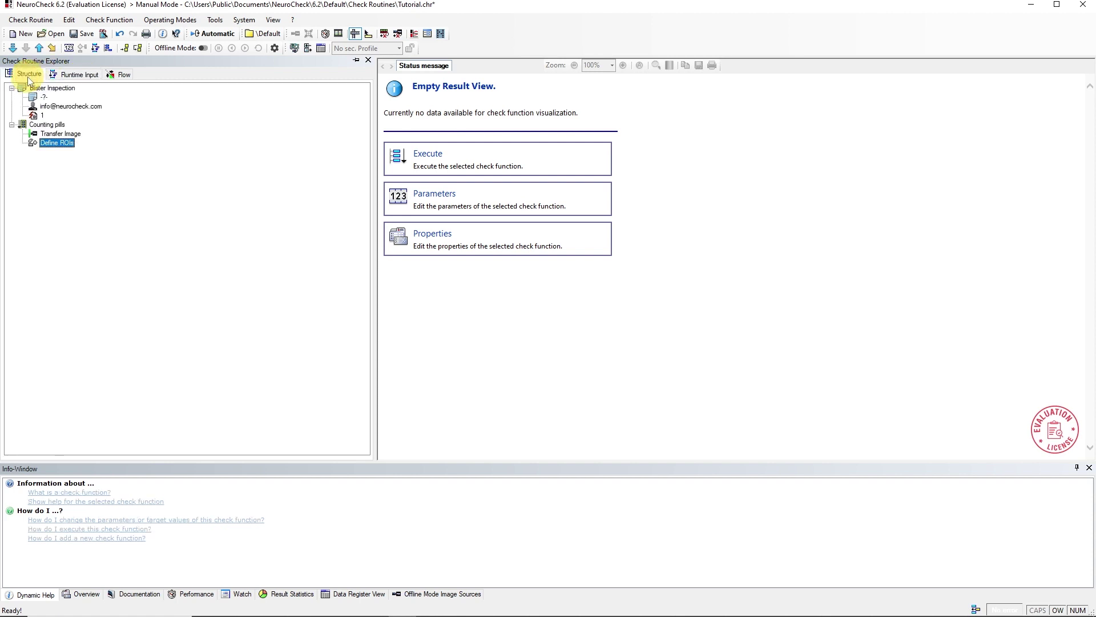
click(69, 48)
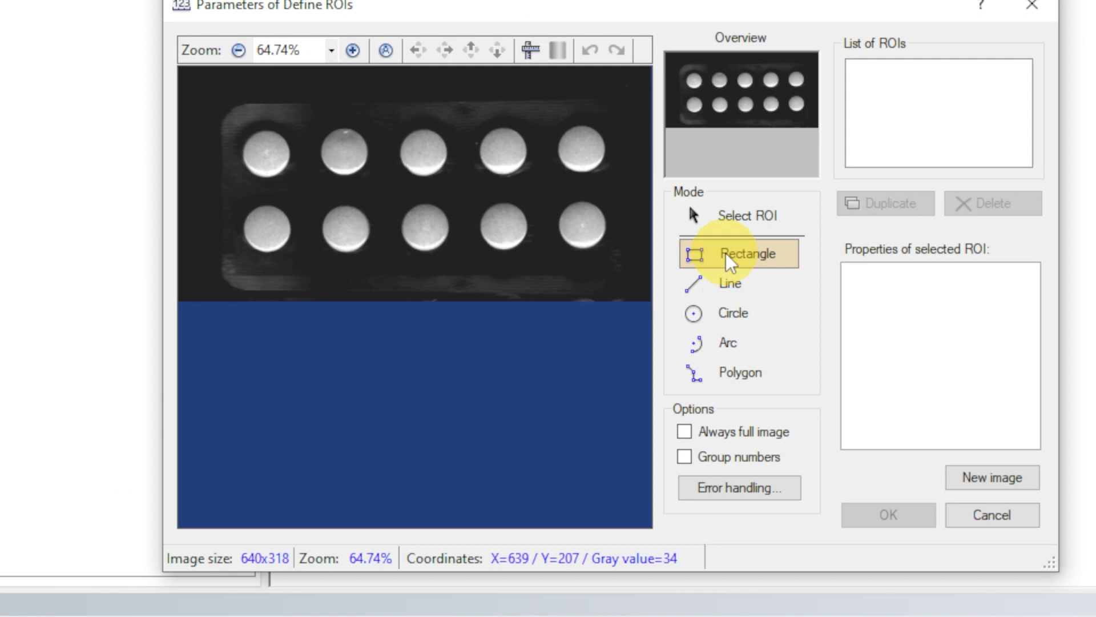
drag(530, 245, 331, 139)
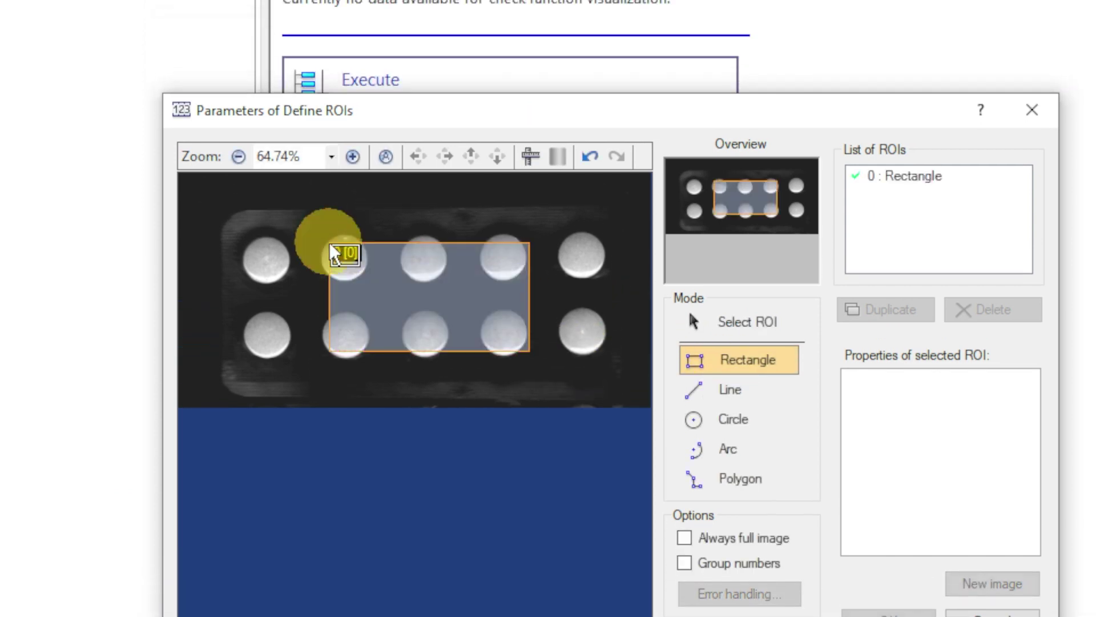
click(732, 325)
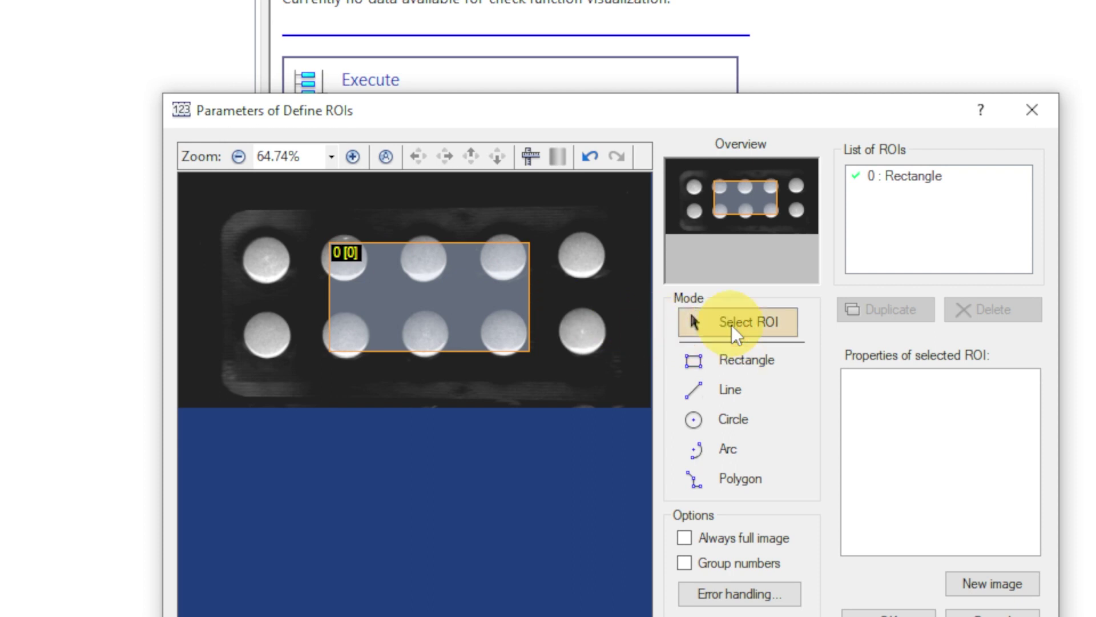
click(441, 297)
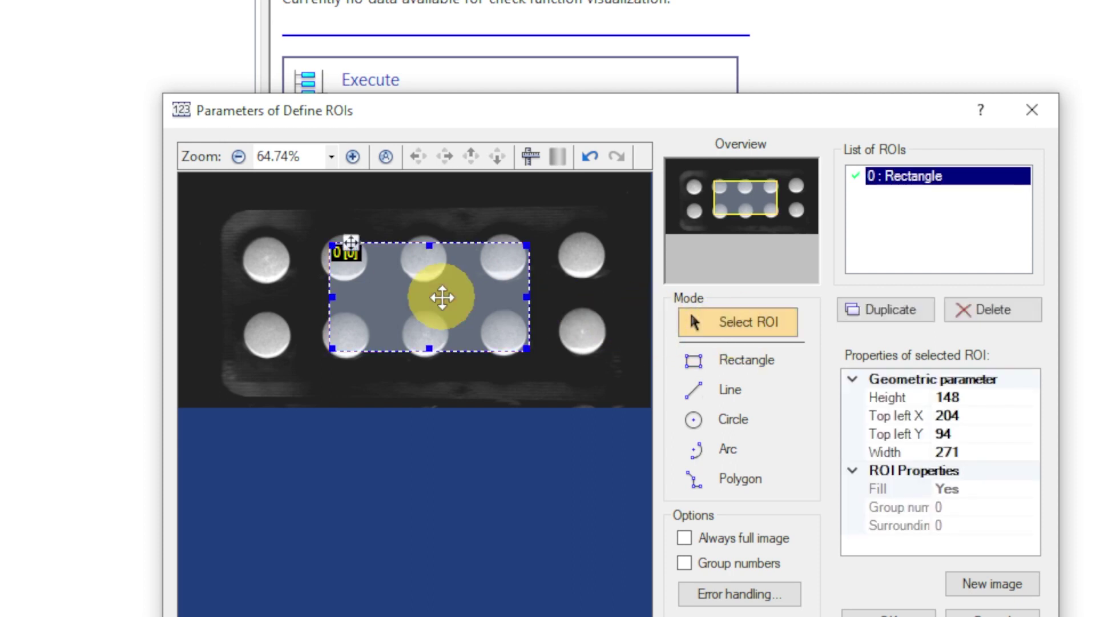
right_click(442, 298)
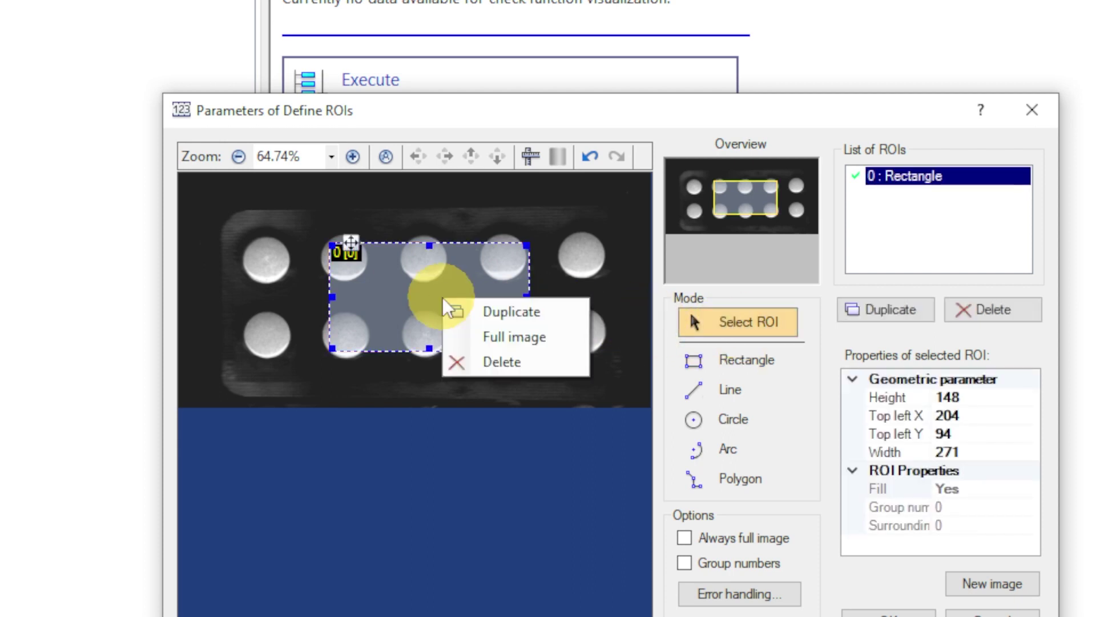
click(483, 336)
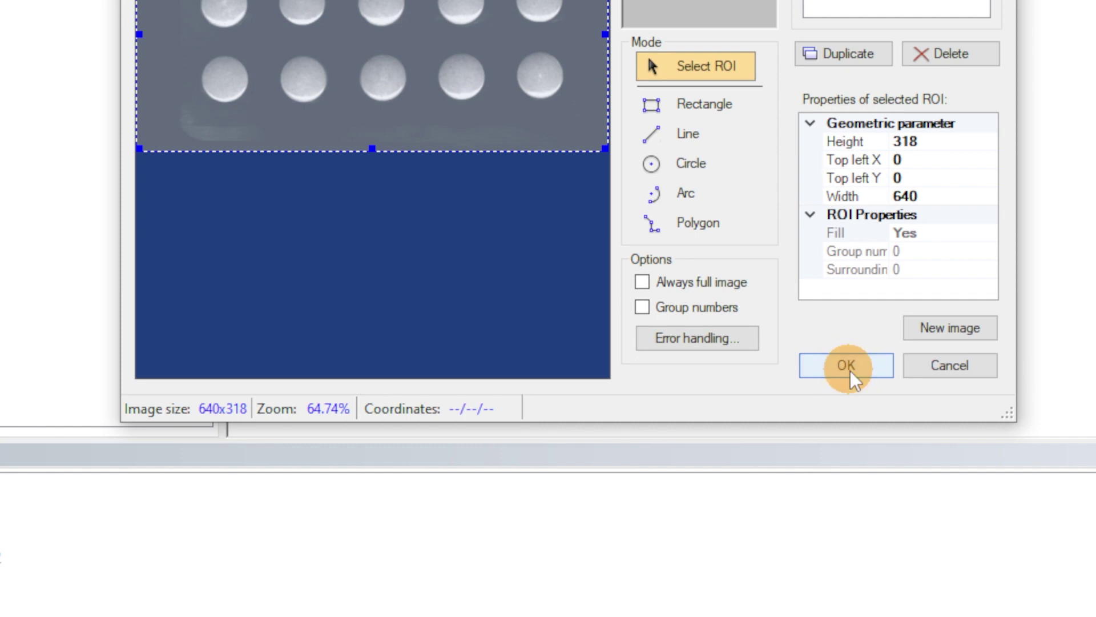
click(850, 372)
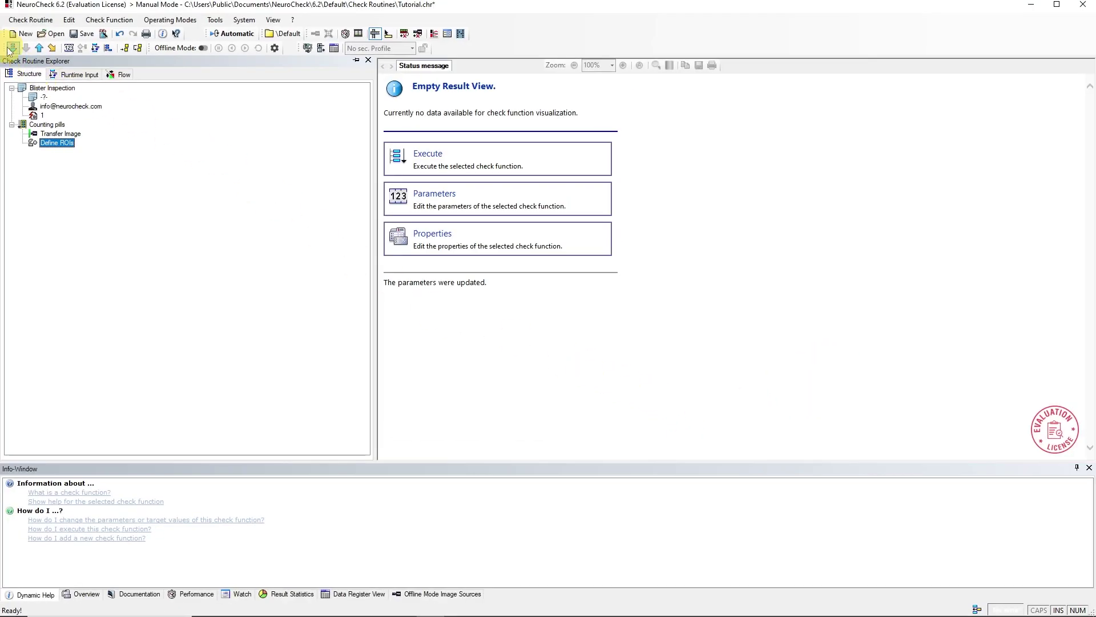
Step: Run Define ROIs, then append a Determine Threshold step to the routine
click(12, 48)
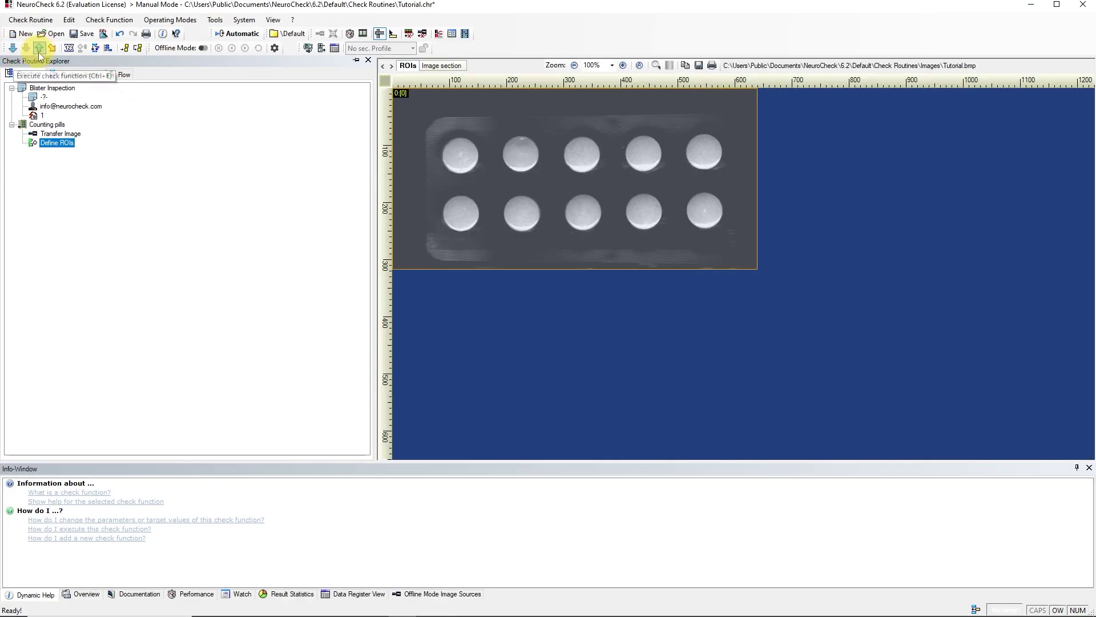
click(108, 48)
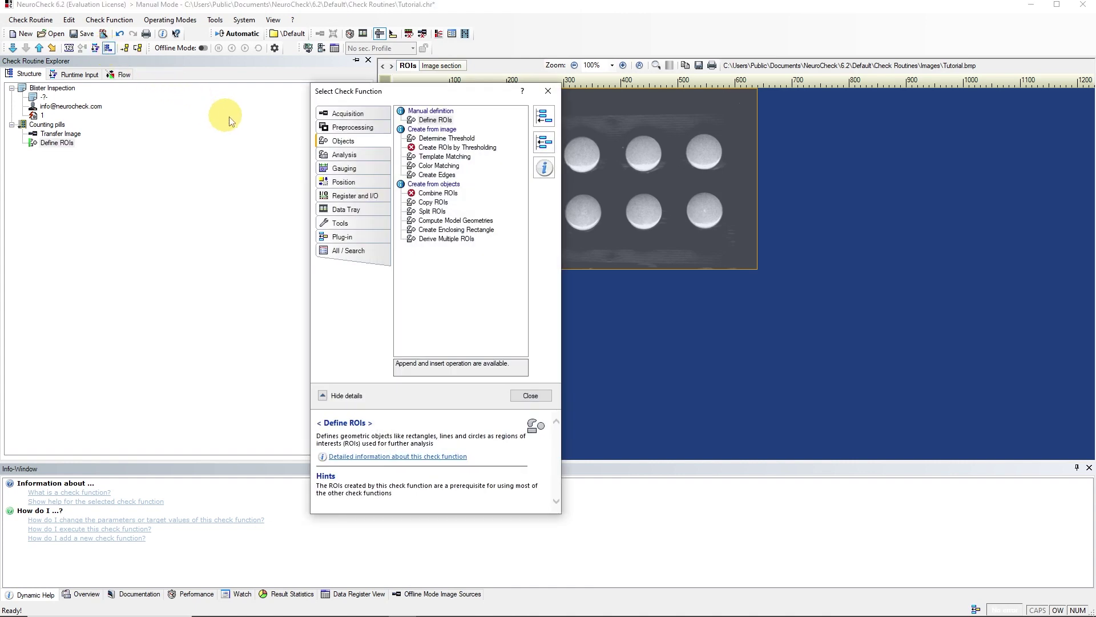
click(451, 140)
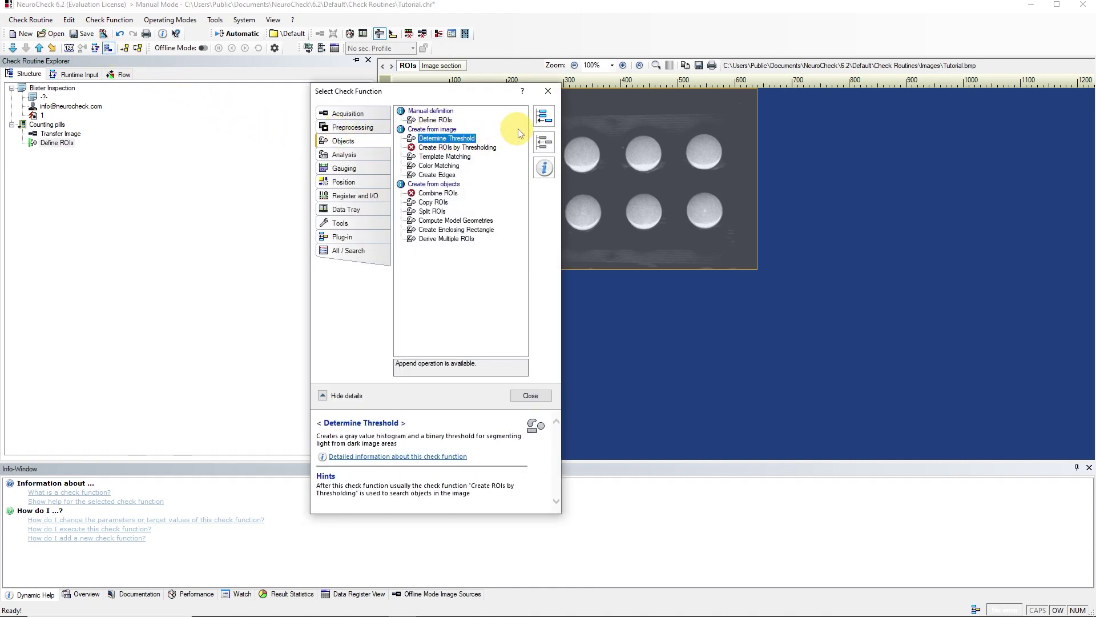
click(545, 119)
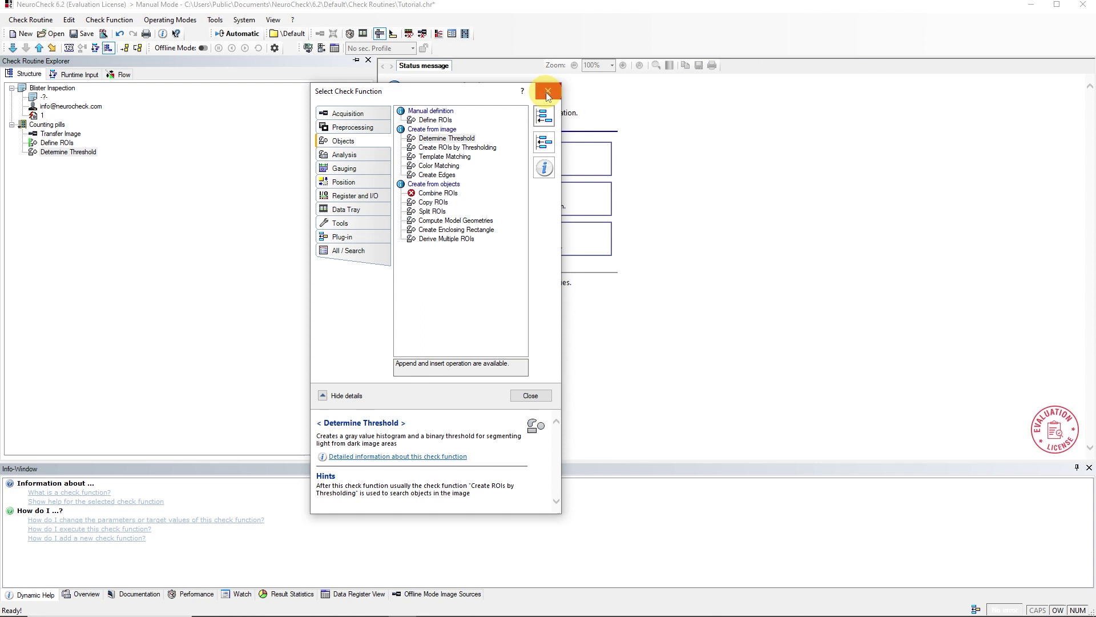
click(547, 91)
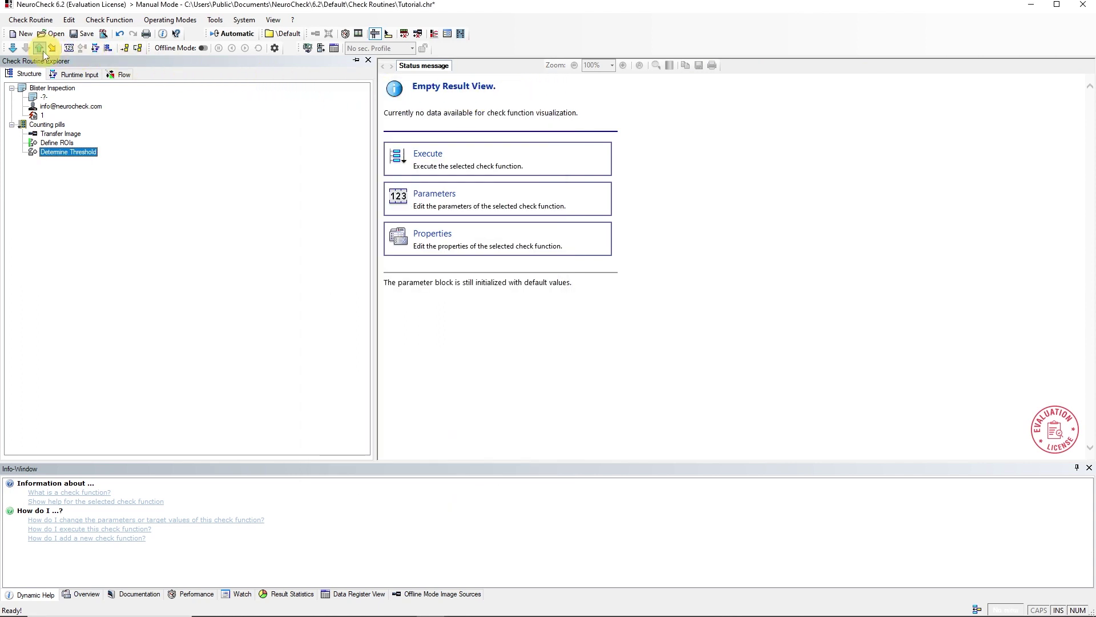
Step: Run Determine Threshold and show the original image above the binary pills in a split view
click(12, 48)
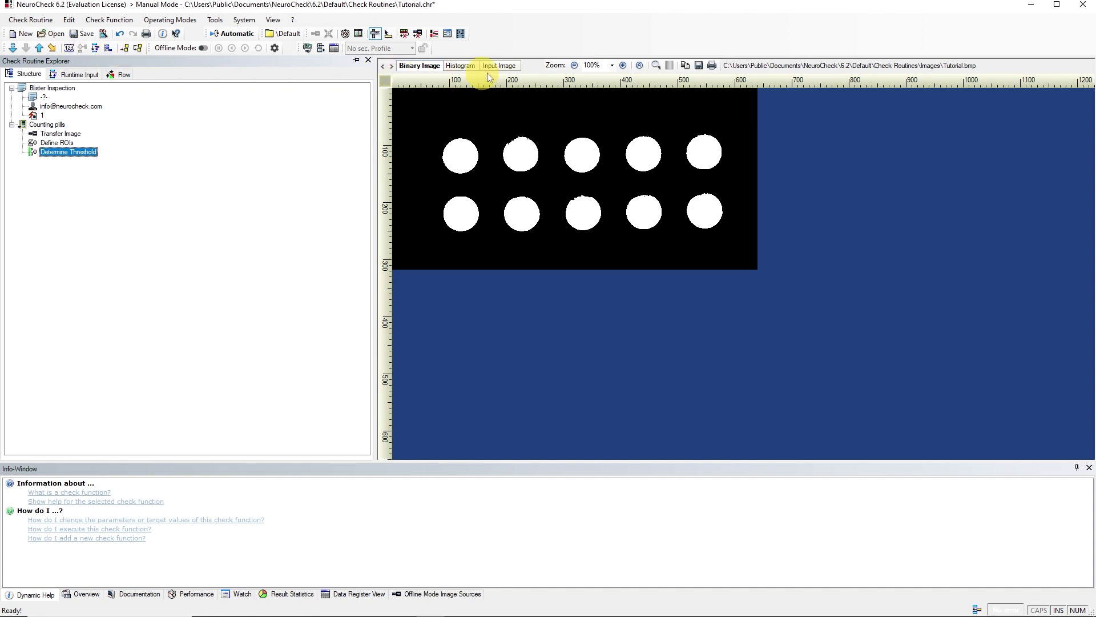
drag(539, 84, 569, 267)
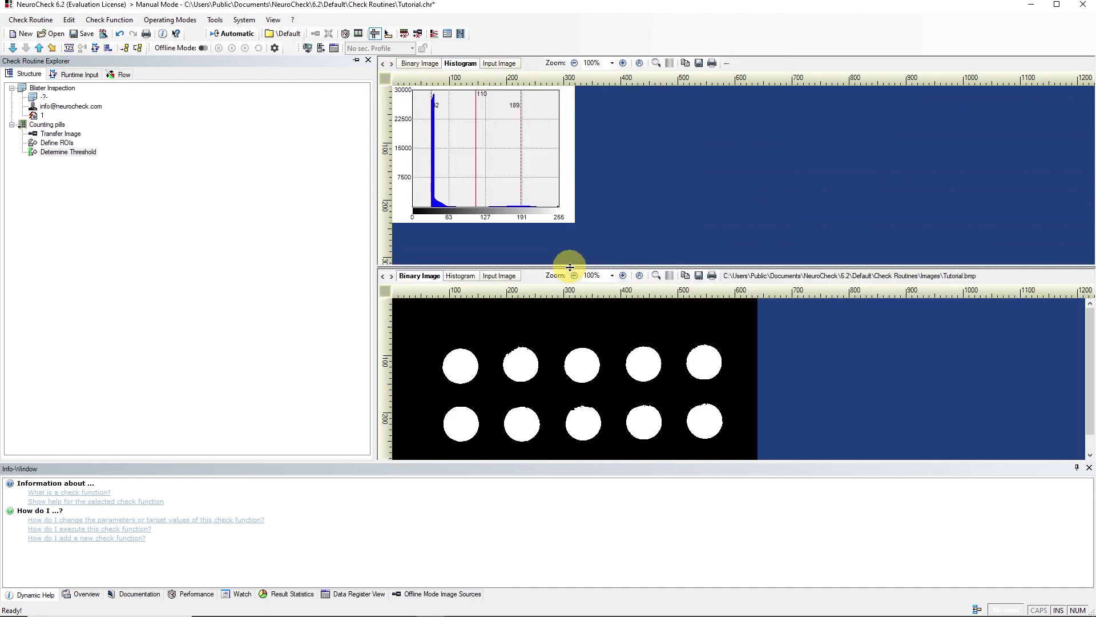
click(498, 65)
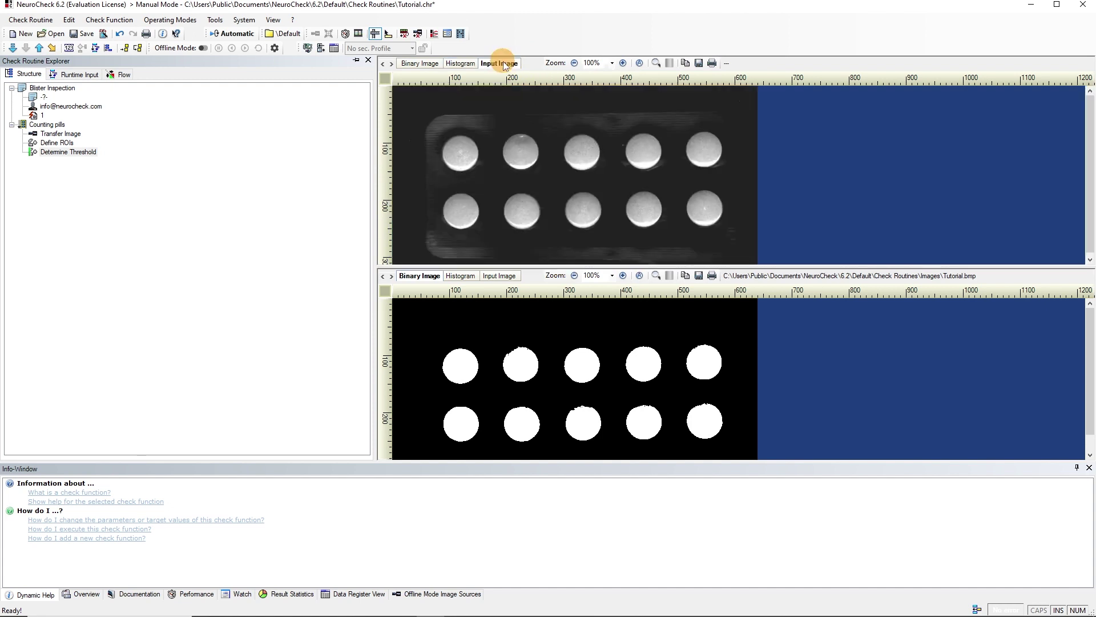
Step: Set the Determine Threshold Result image level to 51 and accept it
click(69, 48)
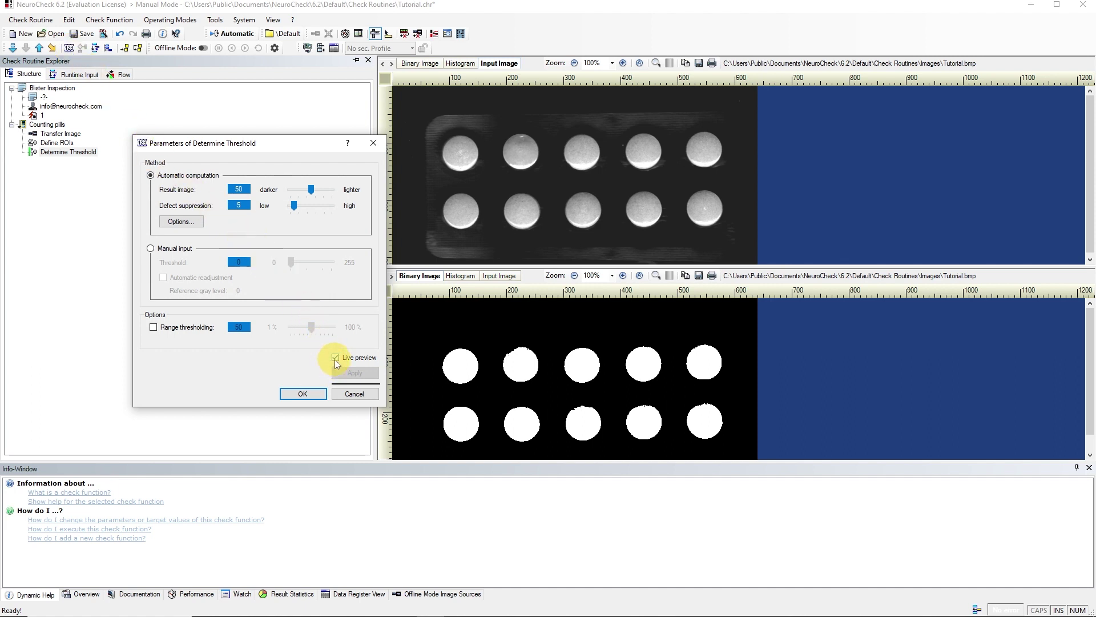
click(311, 190)
mouse_move(313, 188)
mouse_down()
mouse_move(285, 187)
mouse_move(338, 193)
mouse_move(312, 192)
mouse_up()
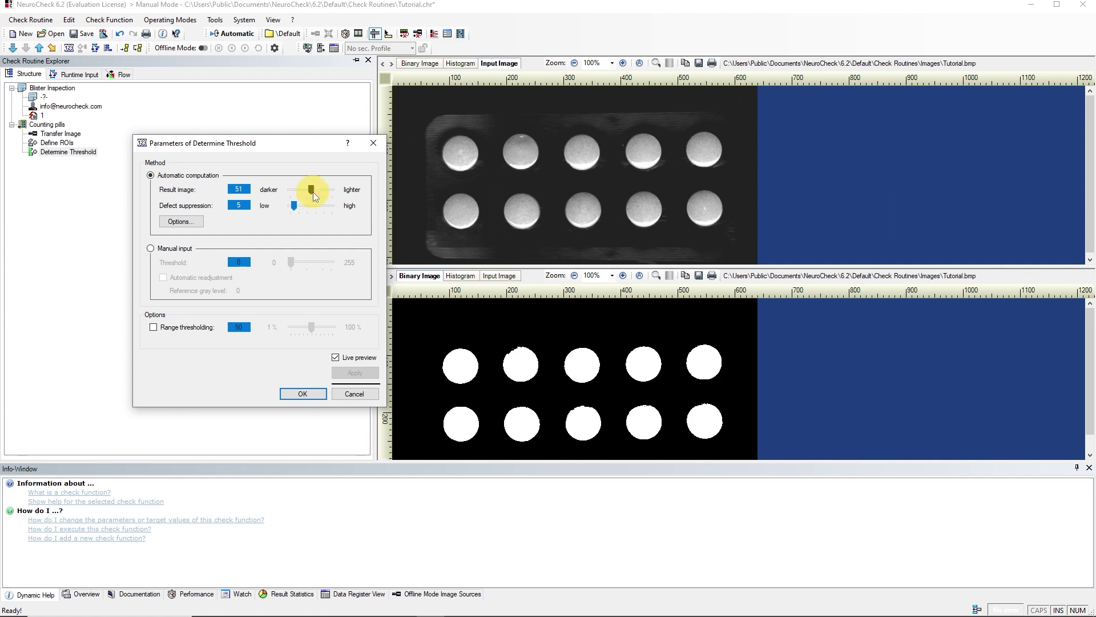
click(314, 393)
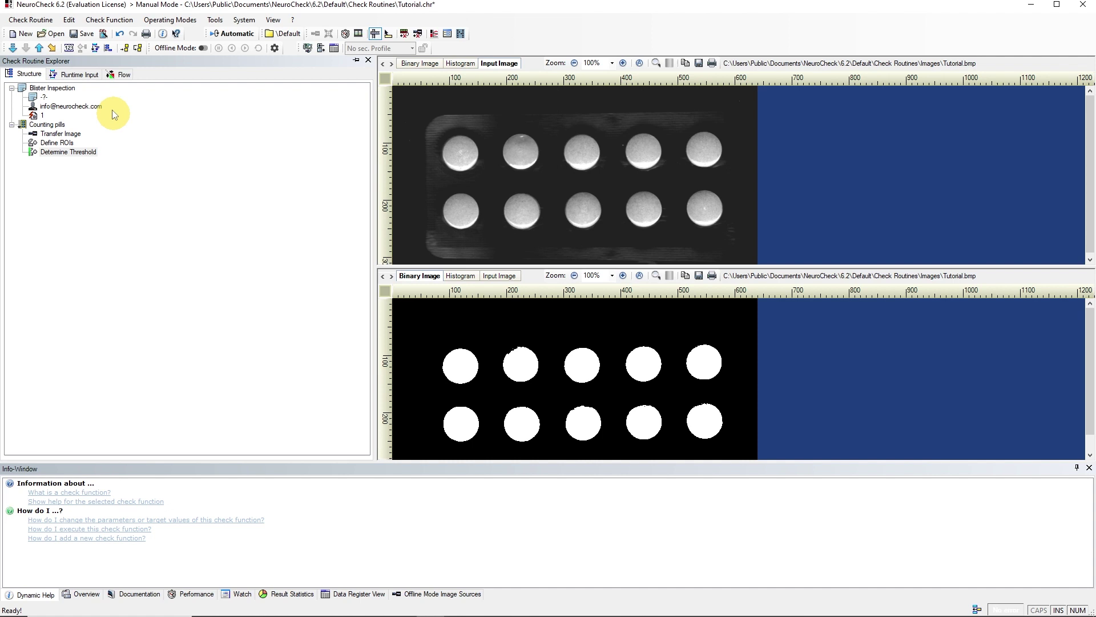
Step: Save the routine and append Create ROIs by Thresholding after Determine Threshold
click(91, 35)
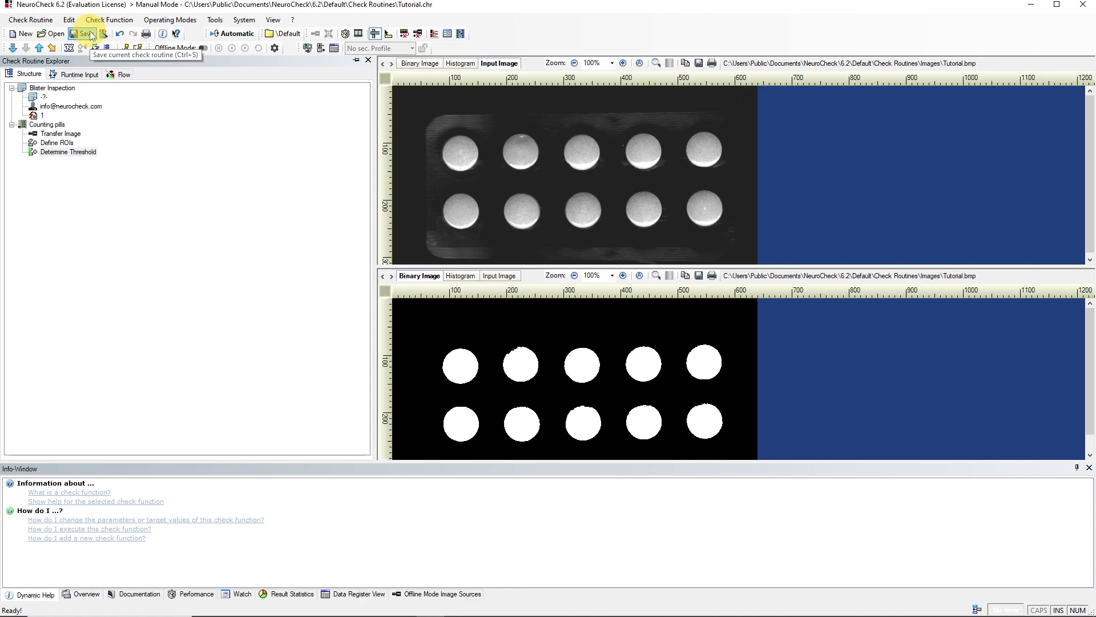
click(107, 48)
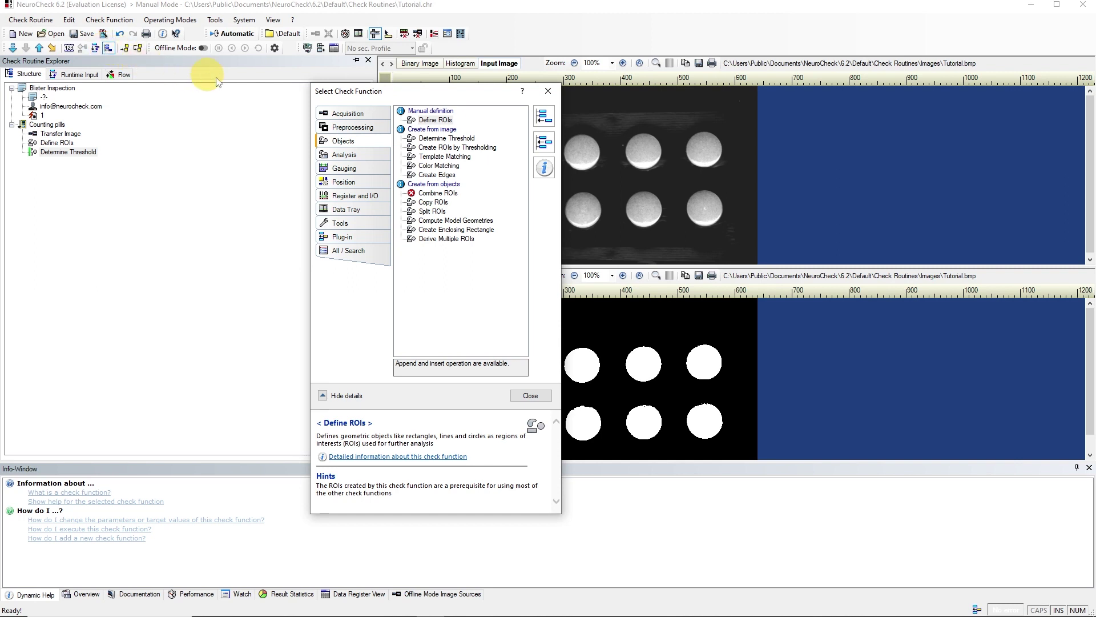
click(434, 149)
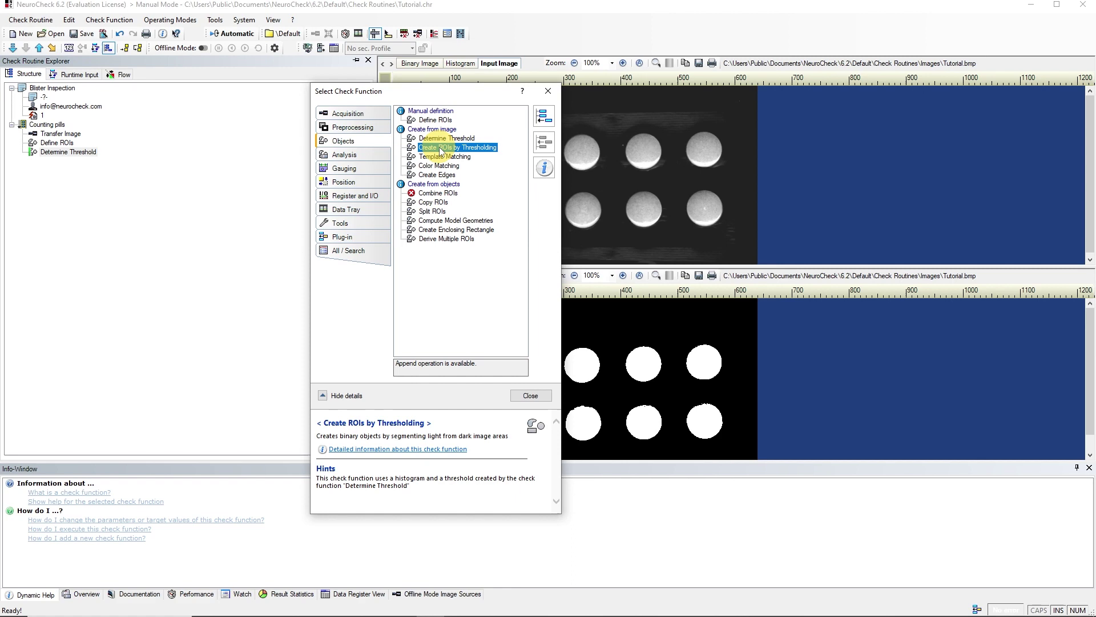
click(541, 117)
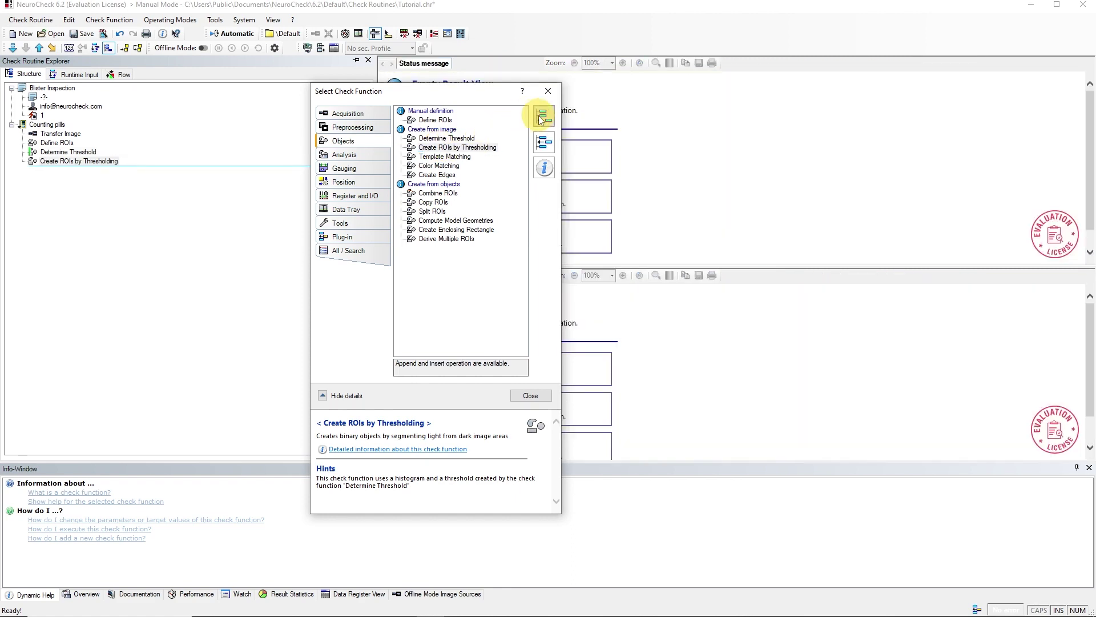
click(549, 93)
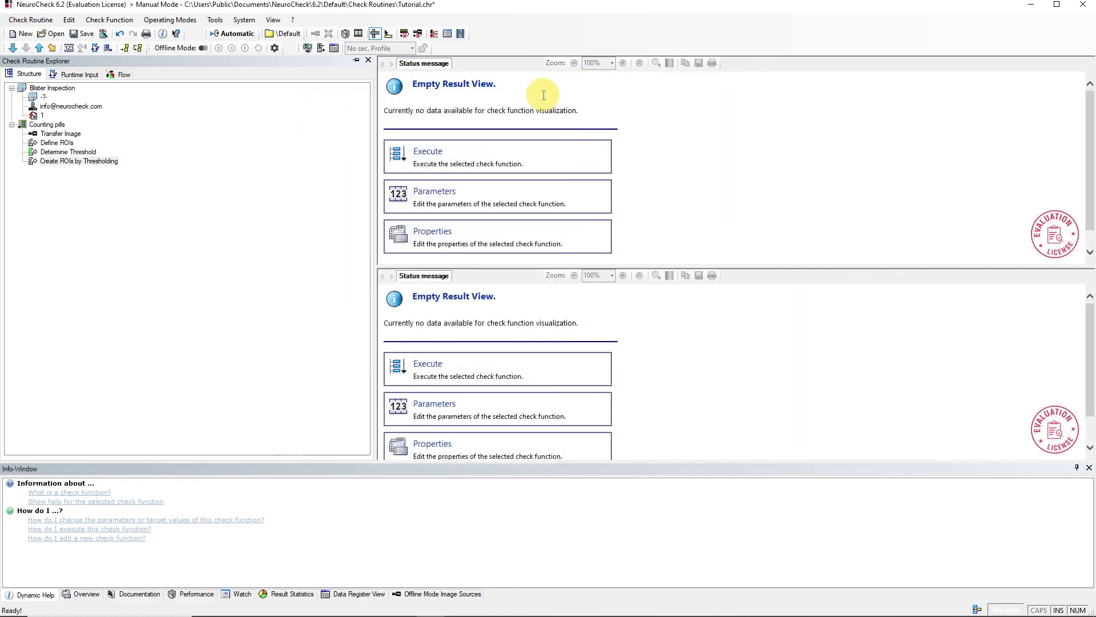
Step: Switch Create ROIs by Thresholding to Light object color so ten pill ROIs appear, and accept
click(71, 48)
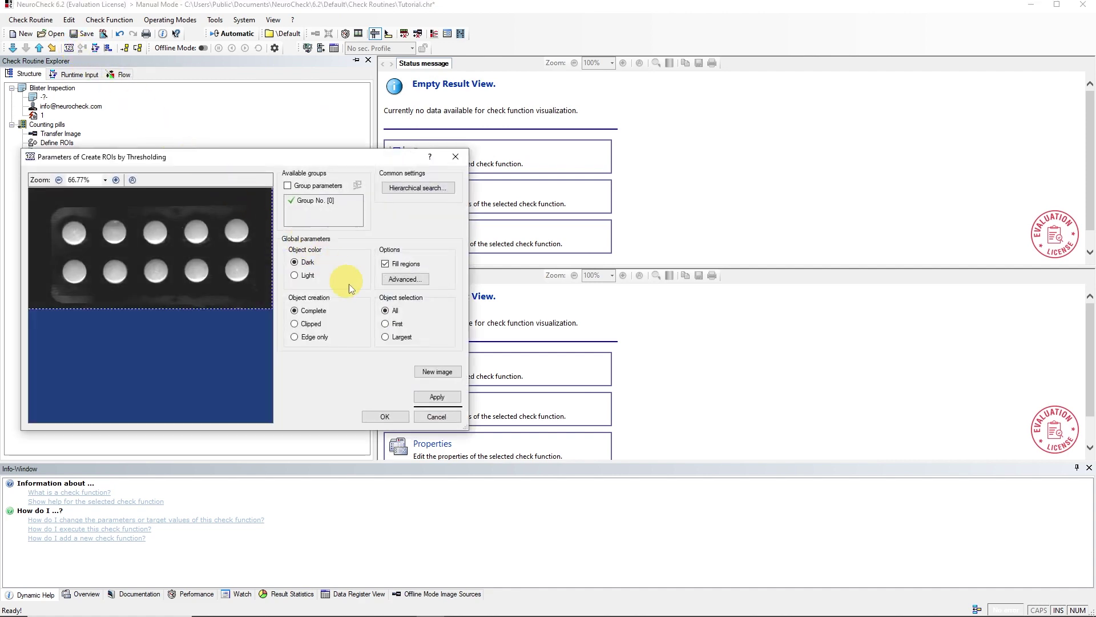
click(439, 395)
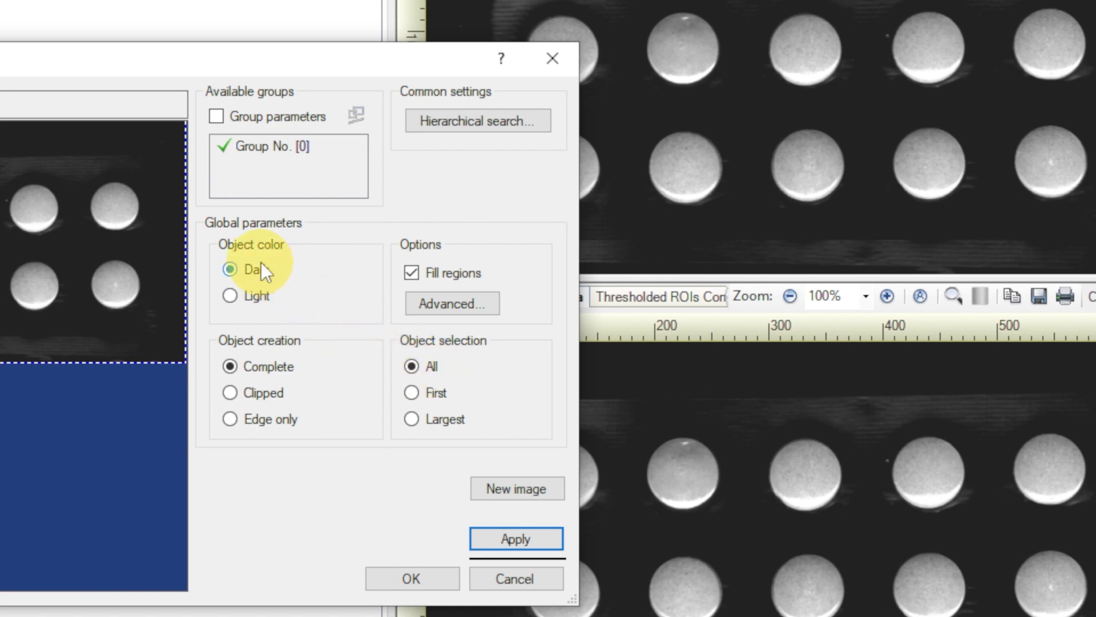
click(236, 297)
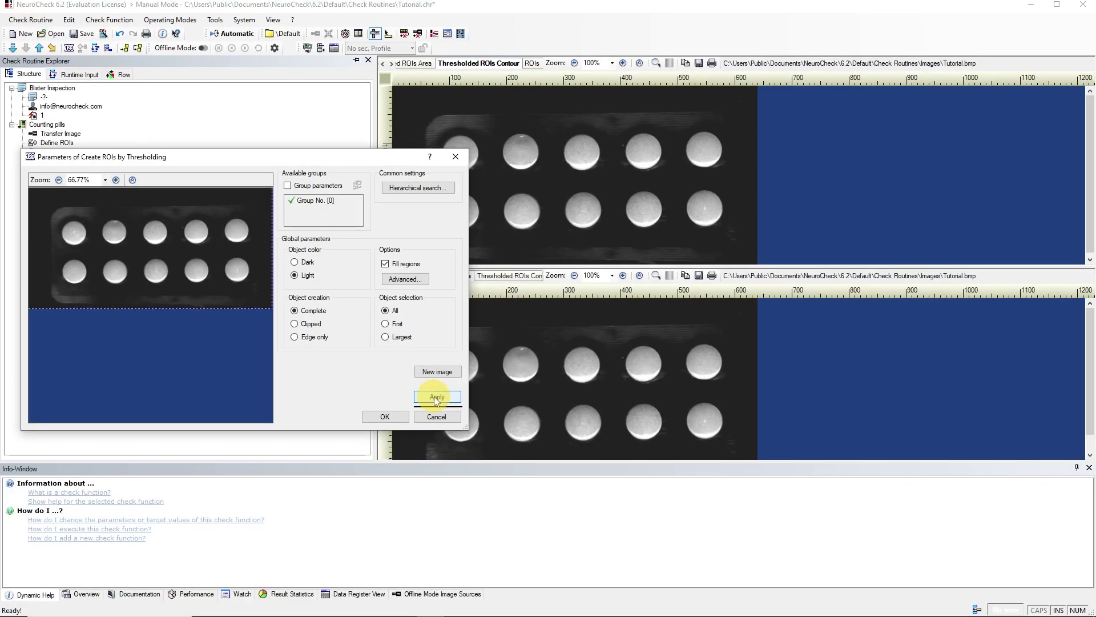
click(517, 376)
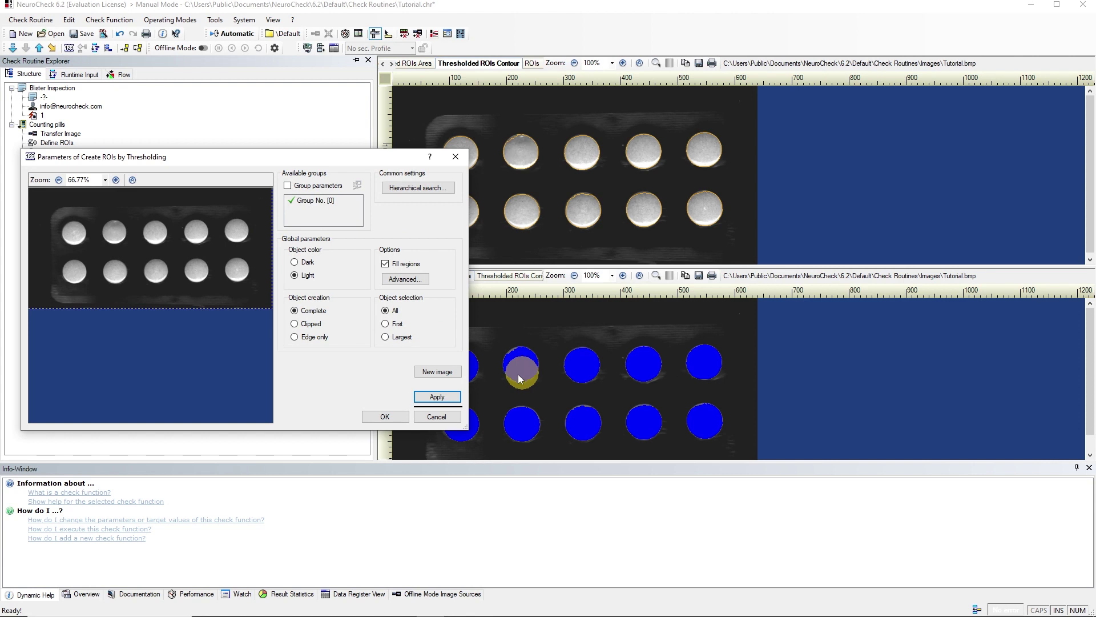
click(393, 419)
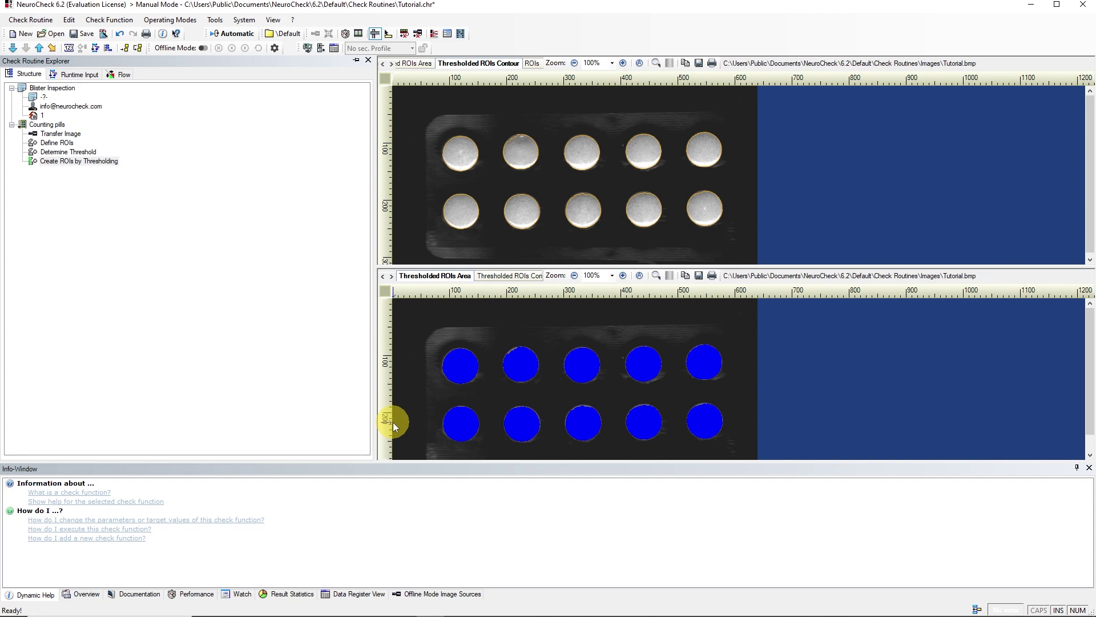
Step: Append Count ROIs from Analysis and run it, counting 10 pills against a 0–5 target
click(108, 49)
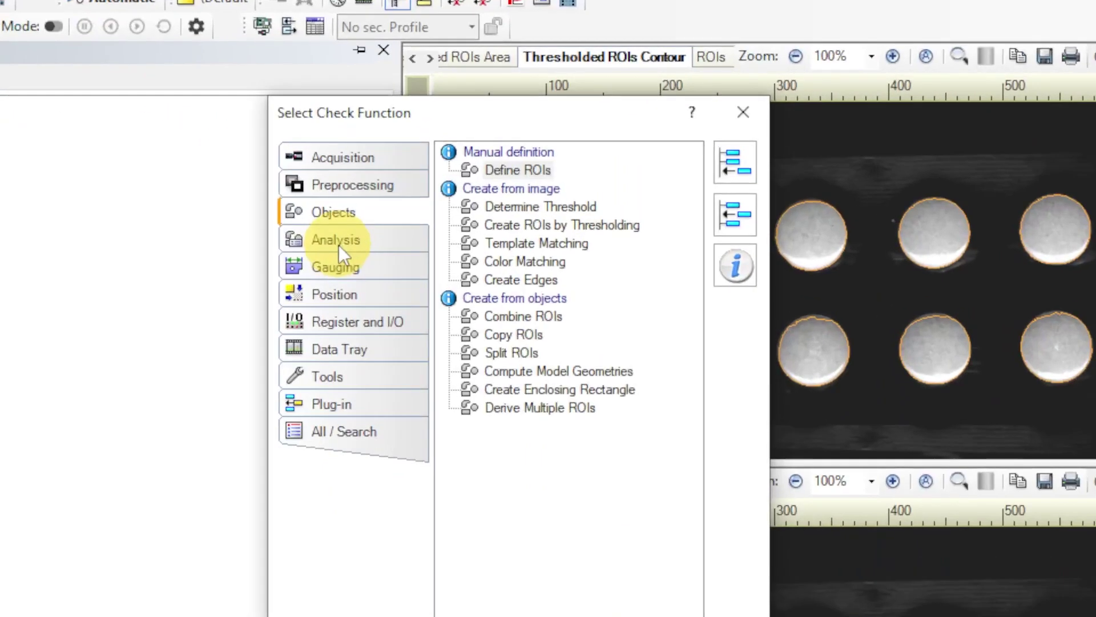
click(345, 157)
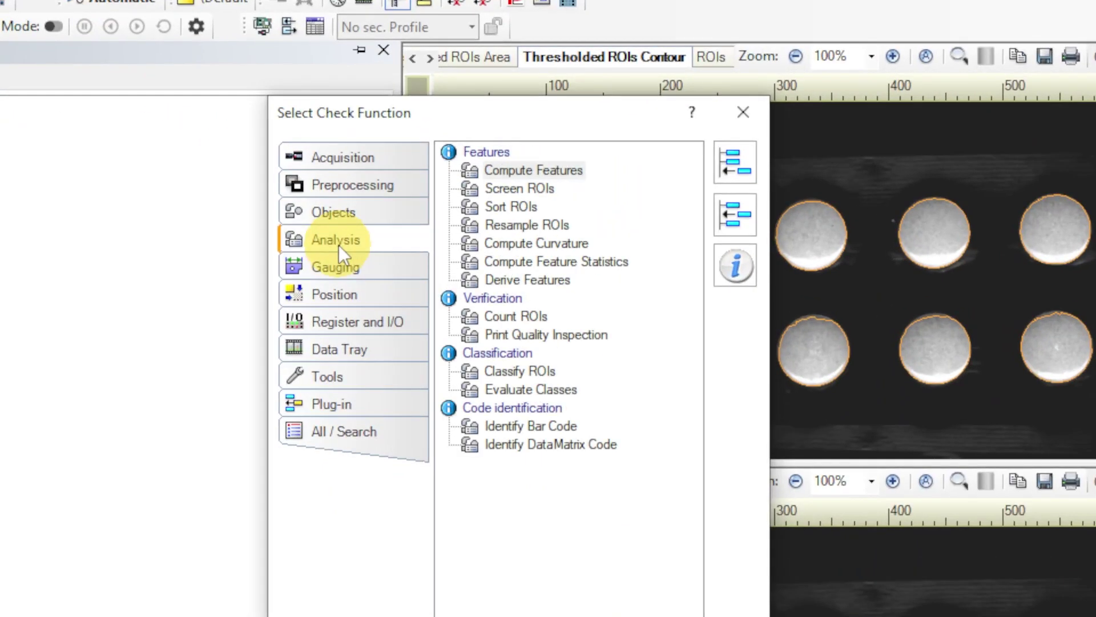
click(515, 315)
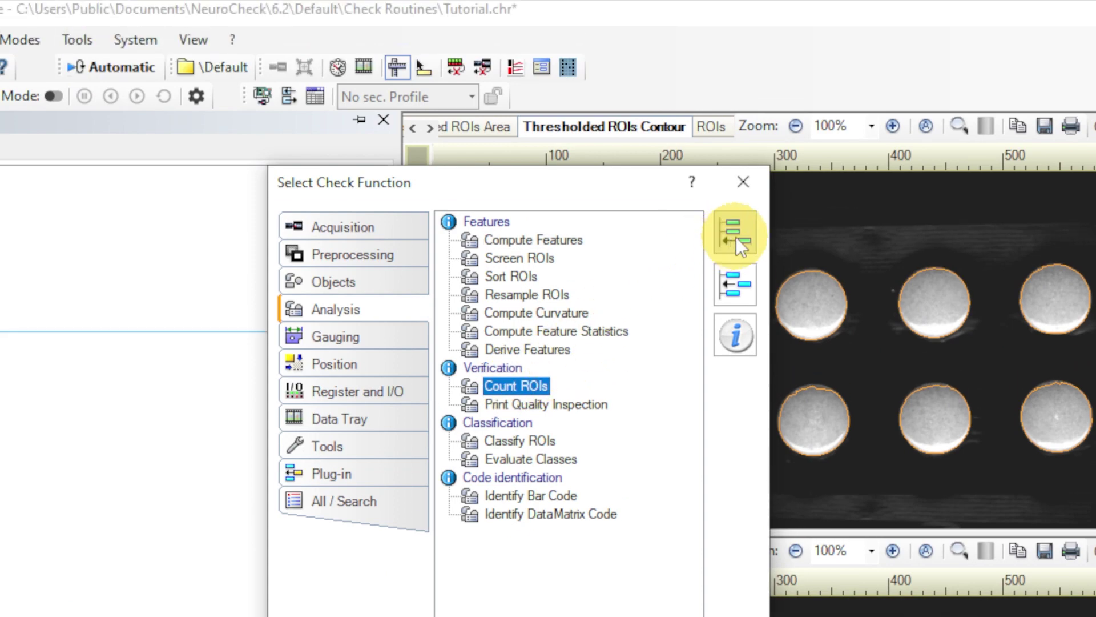
click(737, 240)
click(742, 181)
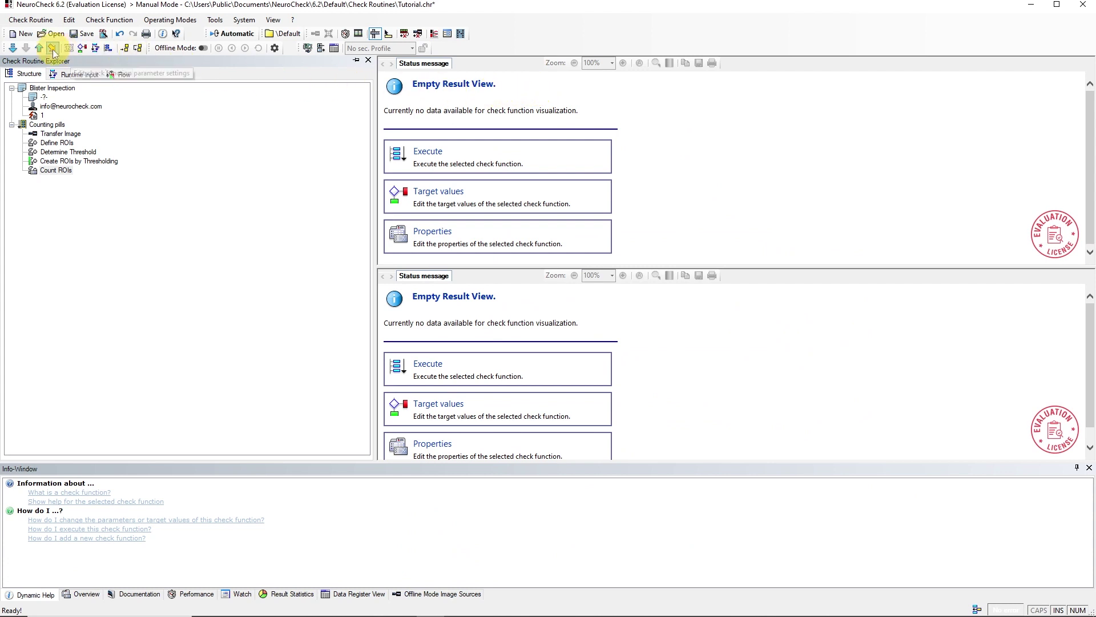
click(13, 50)
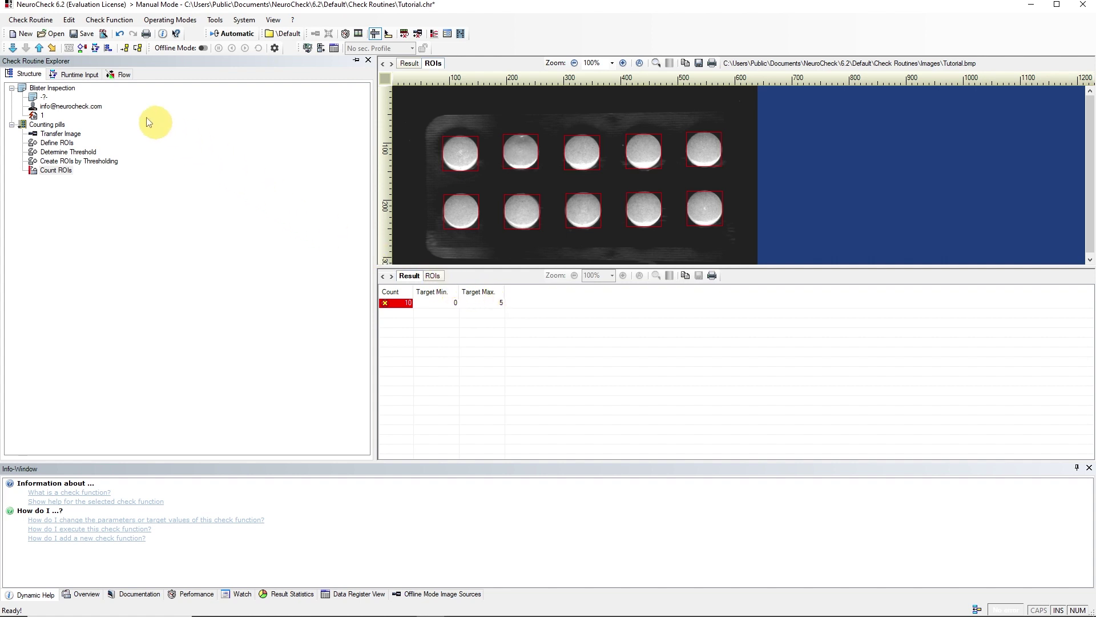
Step: Set the Count ROIs target range to minimum 10 and maximum 10
click(82, 49)
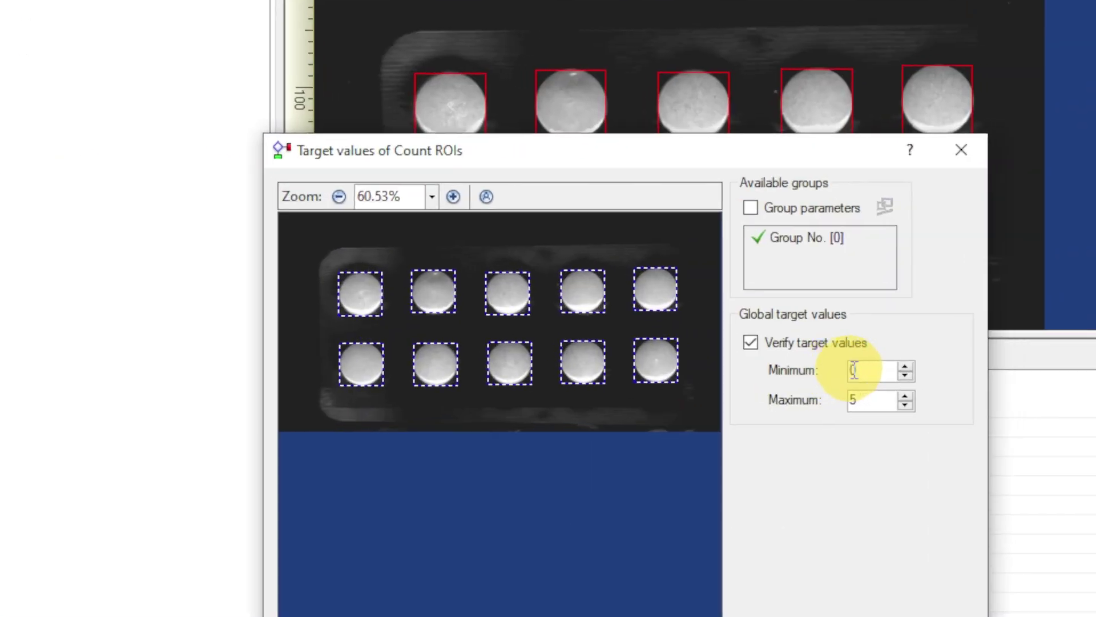
double_click(661, 285)
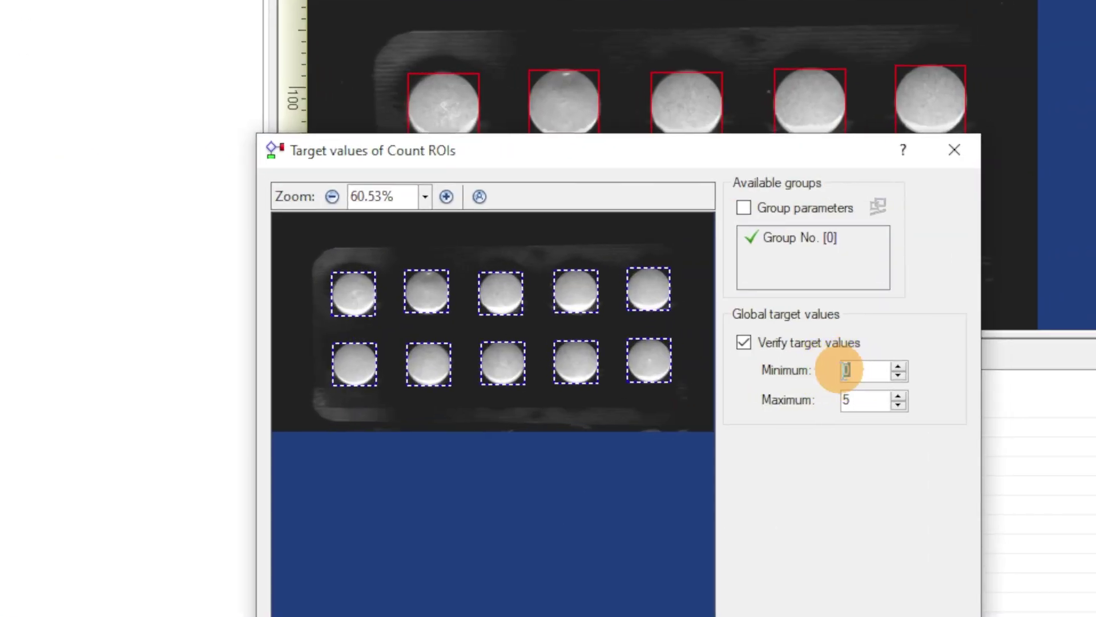
text(10)
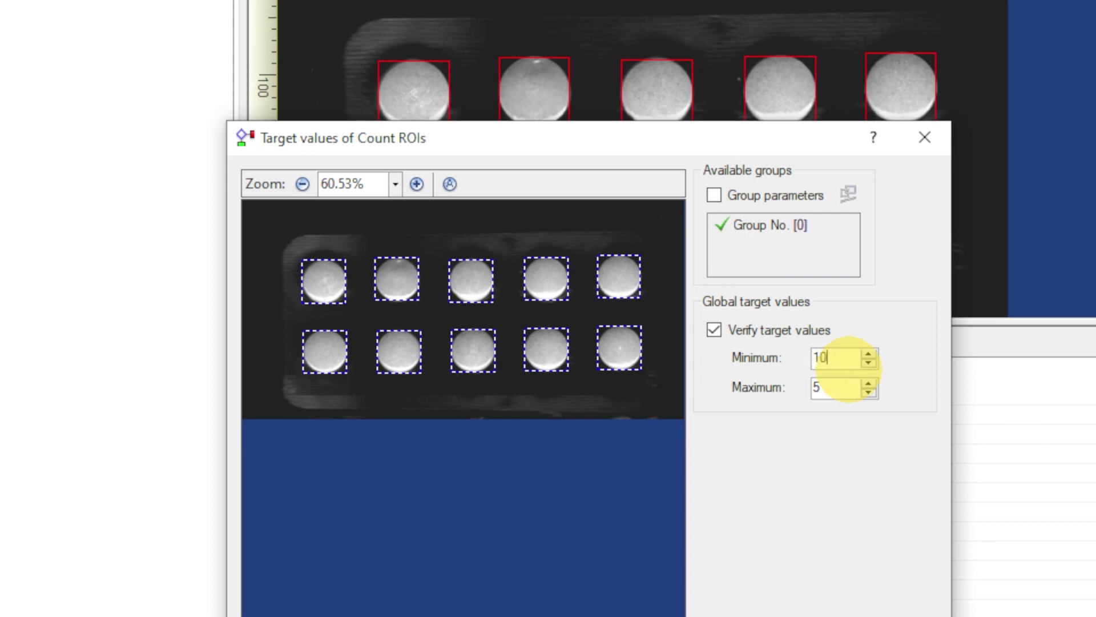
double_click(851, 383)
text(10)
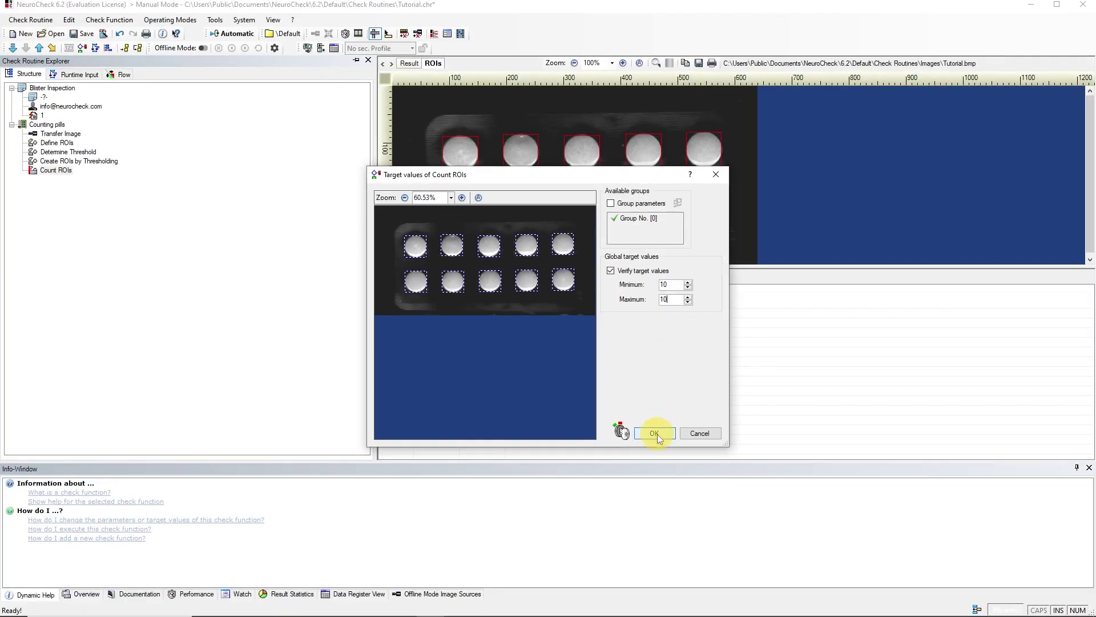
click(654, 433)
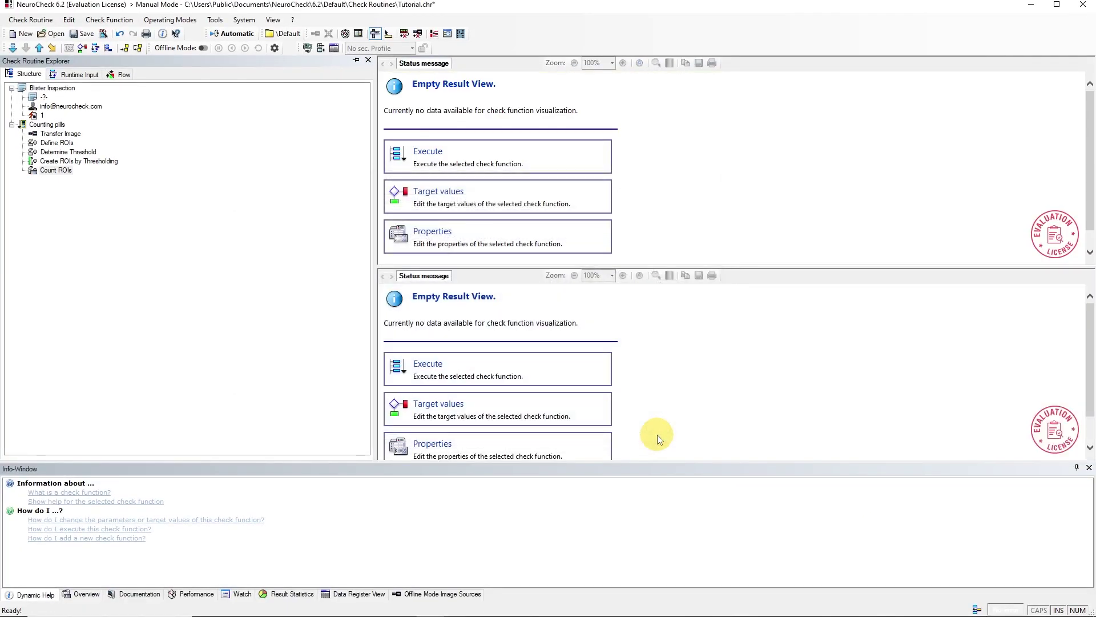
Step: Rerun Count ROIs so the 10 counted pills pass the 10–10 target
click(12, 48)
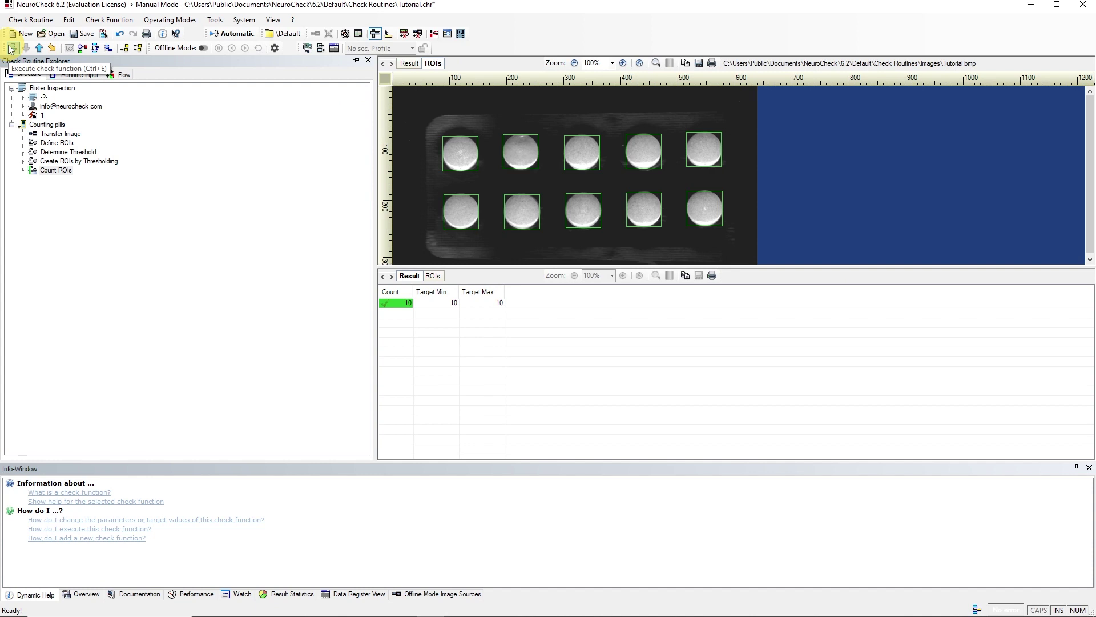